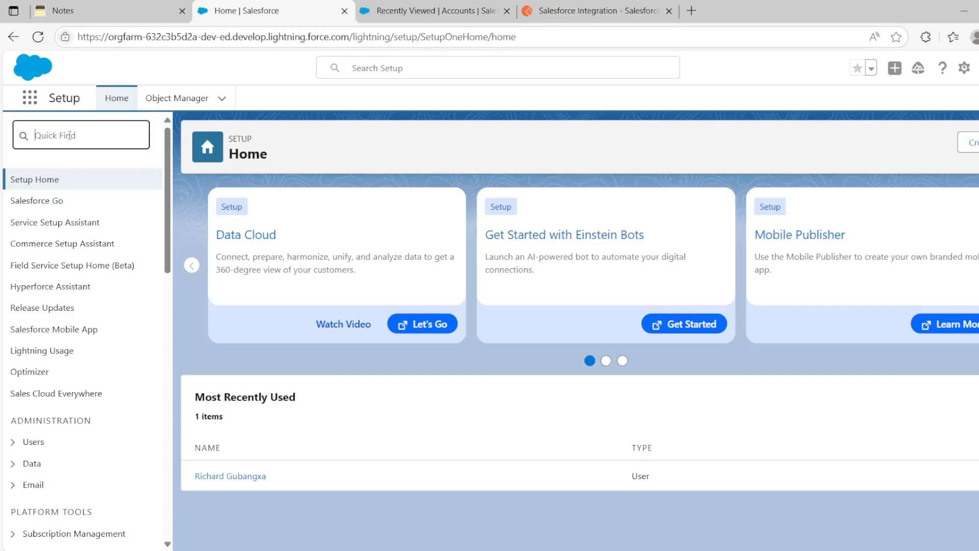
Search Setup for "oauth" and examine the Allow OAuth Username-Password Flows option in OAuth and OpenID Connect Settings.
text(oauth)
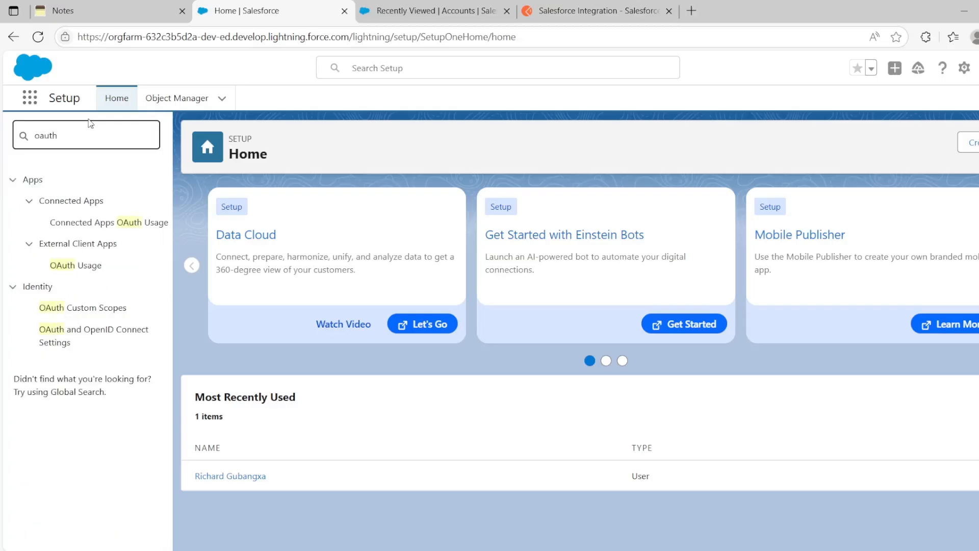
click(76, 334)
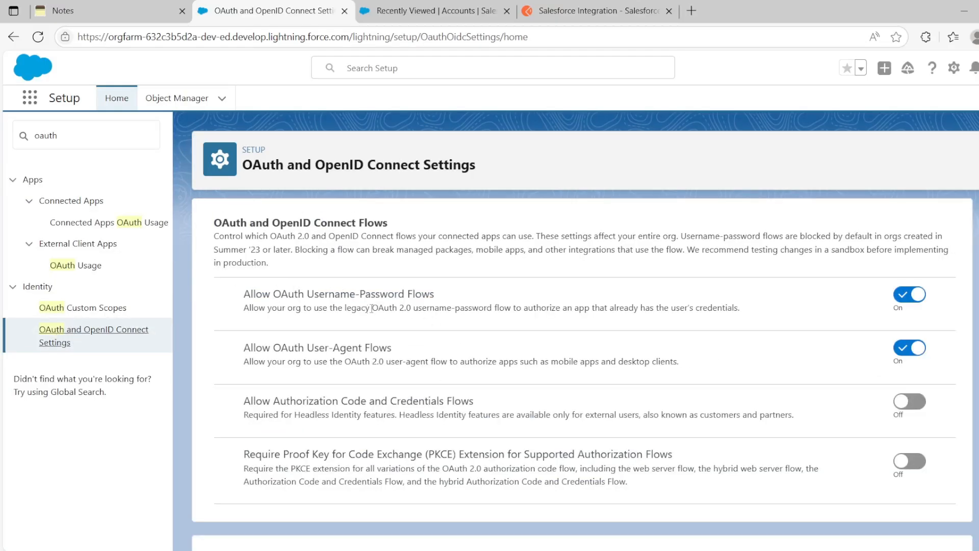
drag(750, 308, 234, 300)
Search Setup for "external" and look through the External Client Apps pages: Settings, External Client App Manager and OAuth Usage.
click(88, 138)
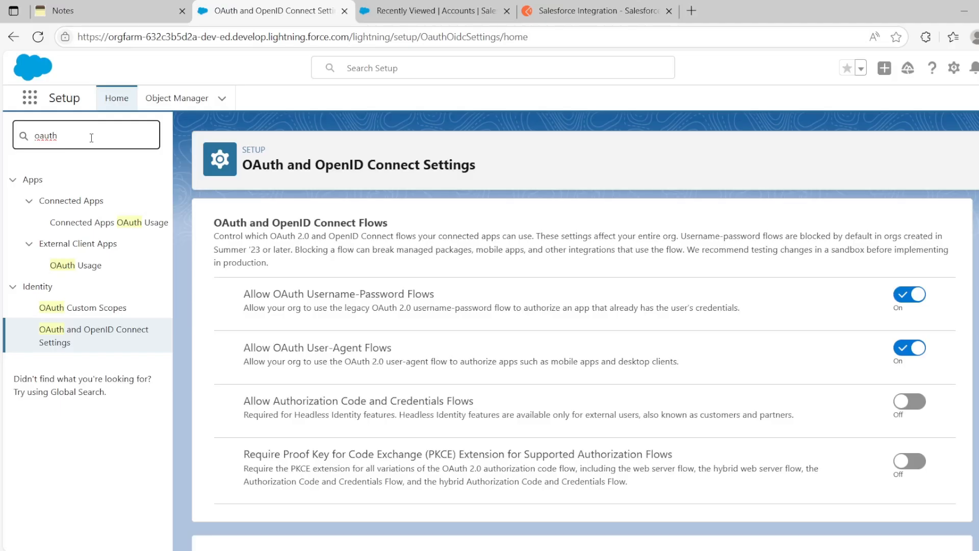
key(BackSpace)
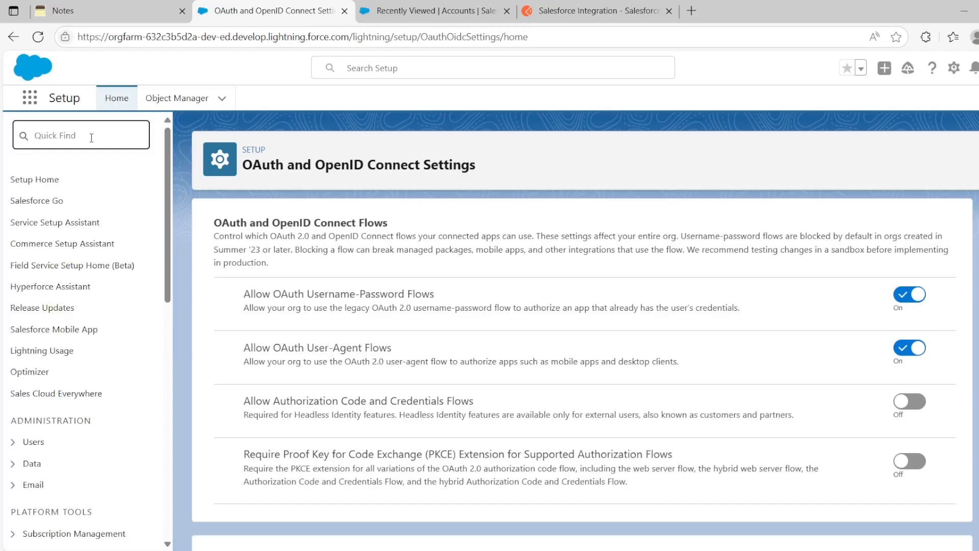
text(external)
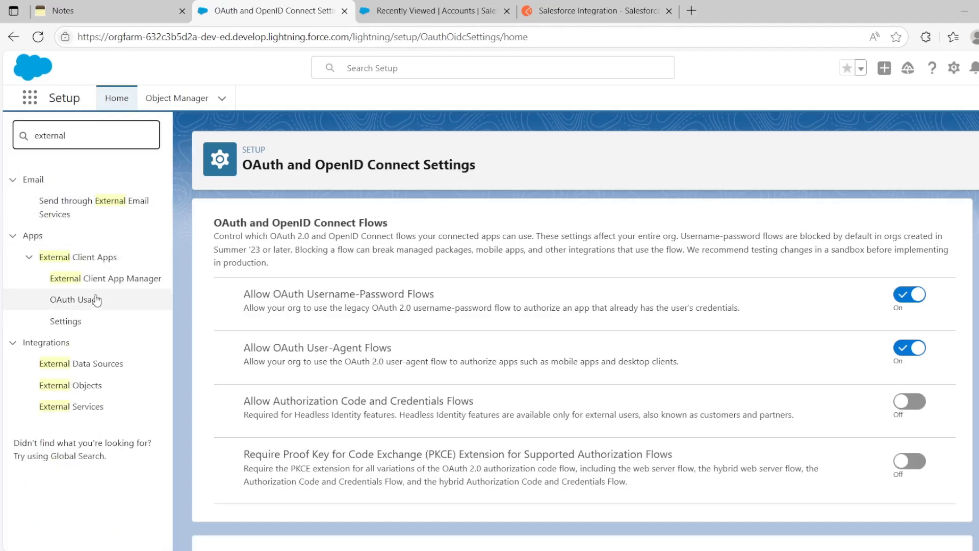
click(63, 326)
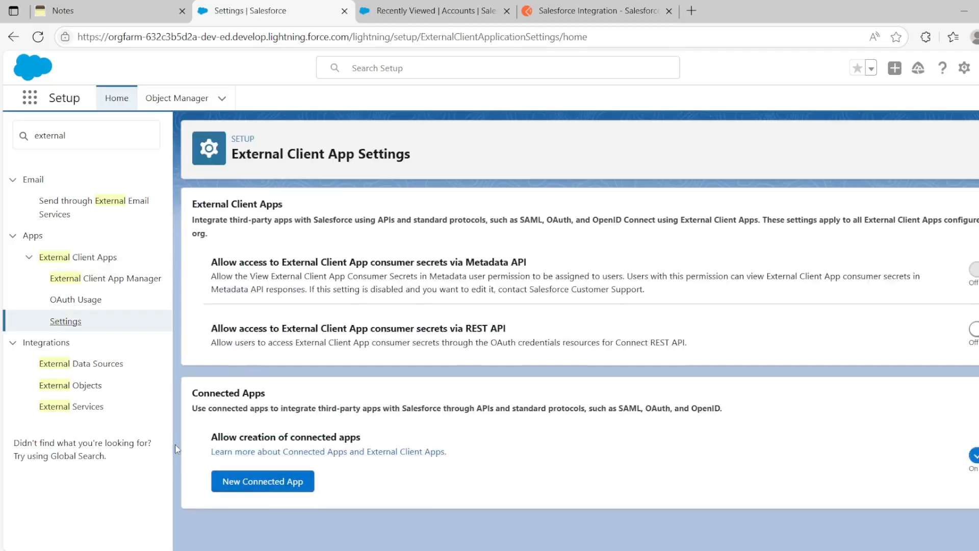
click(111, 286)
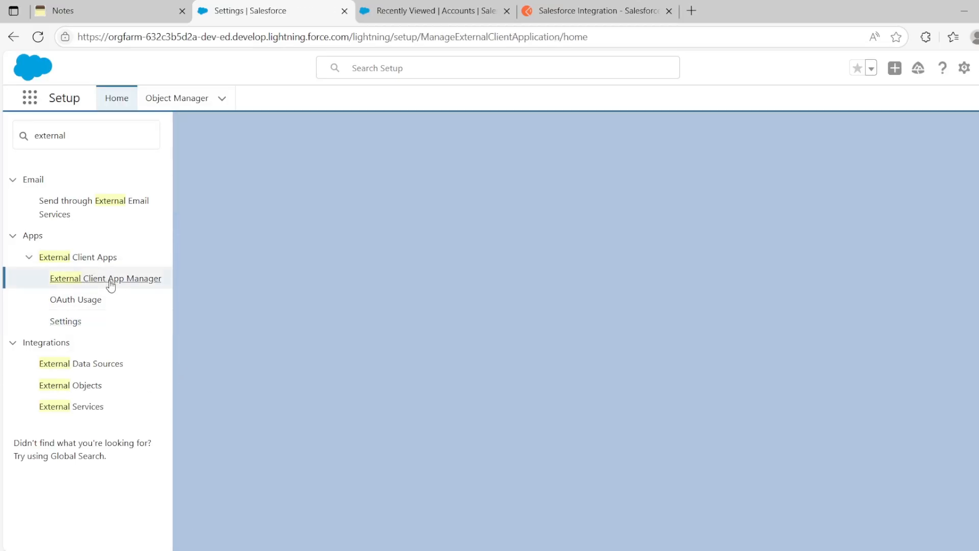
click(81, 301)
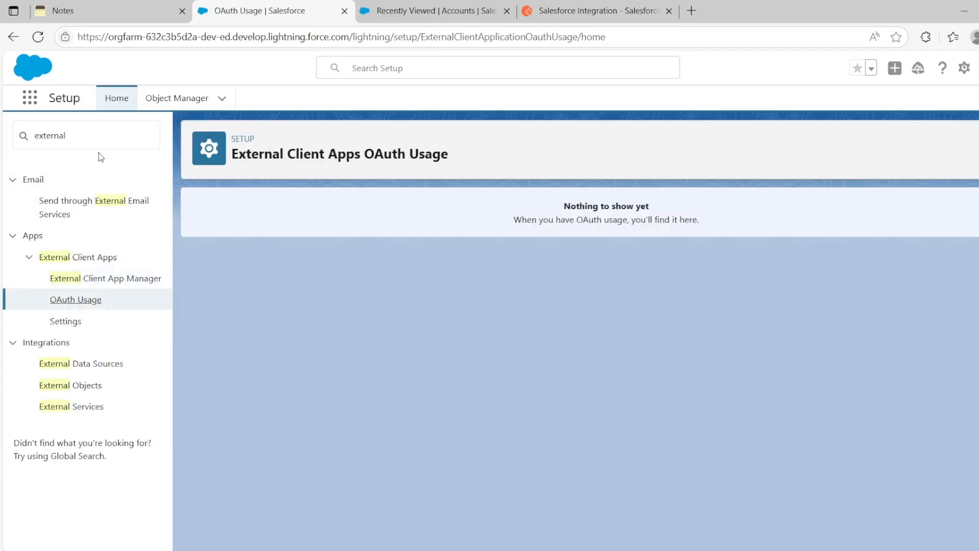
Search Setup for "connected" and open the Manage Connected Apps page.
click(110, 141)
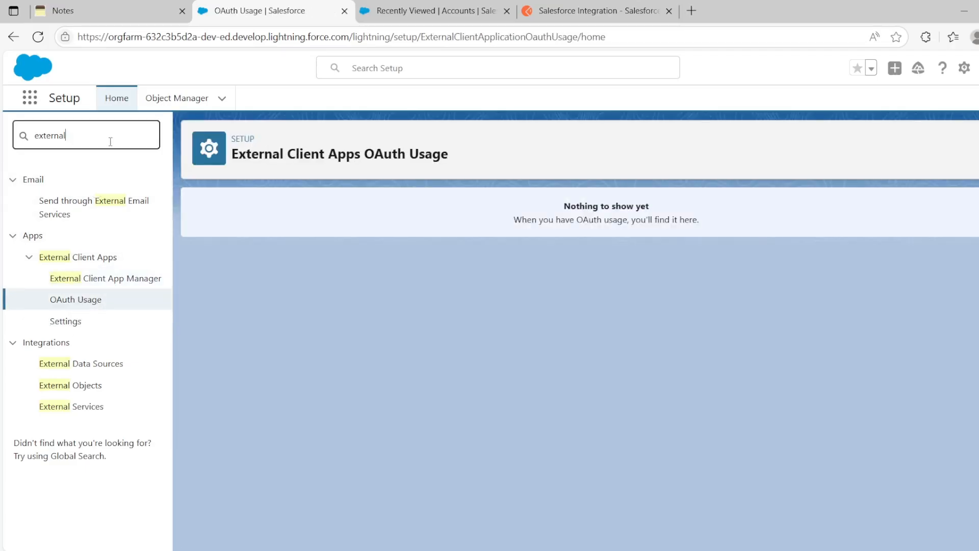
key(BackSpace)
key(BackSpace)
key(BackSpace)
key(BackSpace)
key(BackSpace)
key(BackSpace)
key(BackSpace)
text(c)
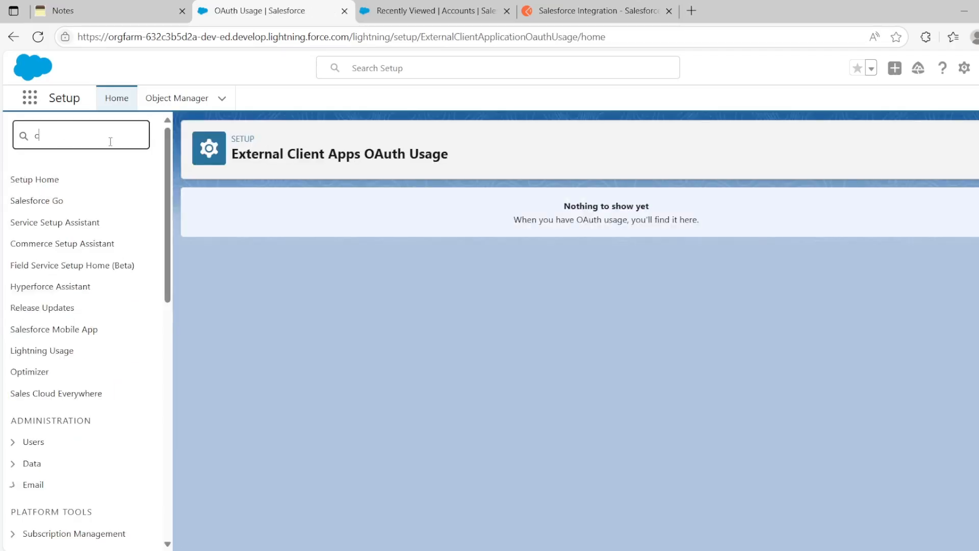
text(onnected\)
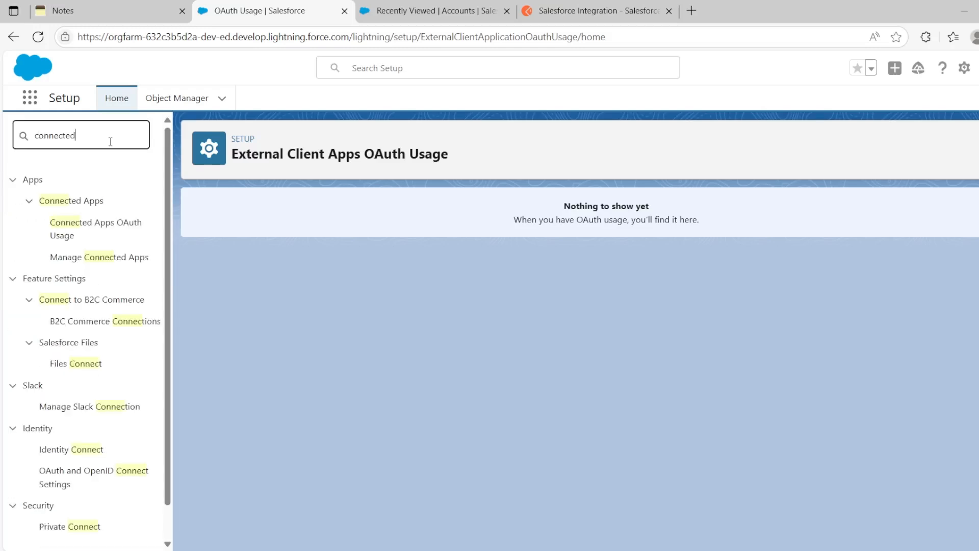
key(BackSpace)
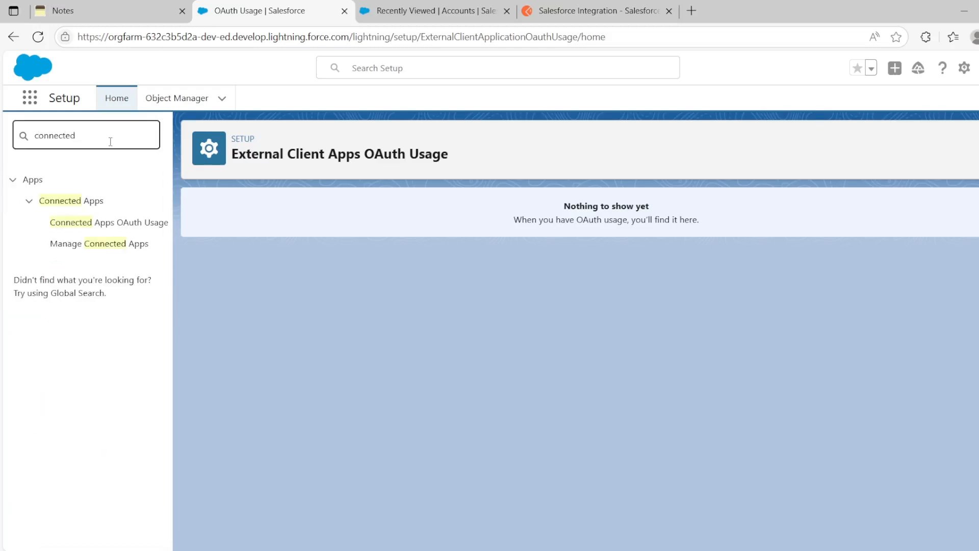
click(94, 245)
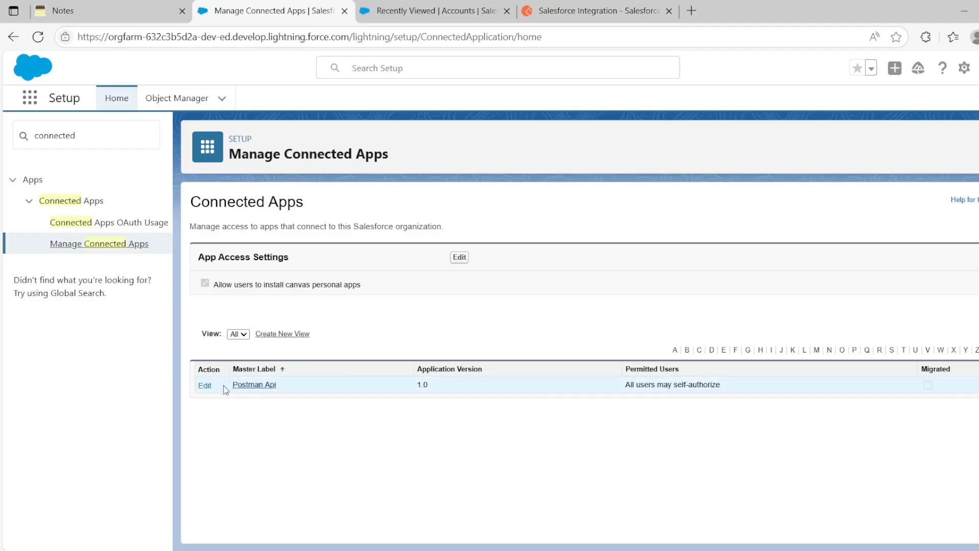
Open the Postman Api connected app for editing and review its OAuth and session policies.
click(205, 385)
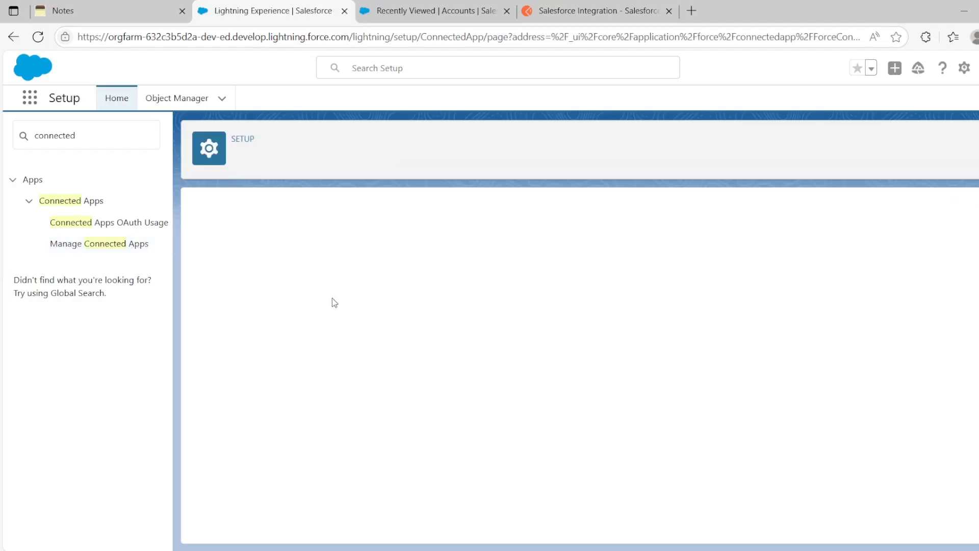
scroll(348, 297, down, 2)
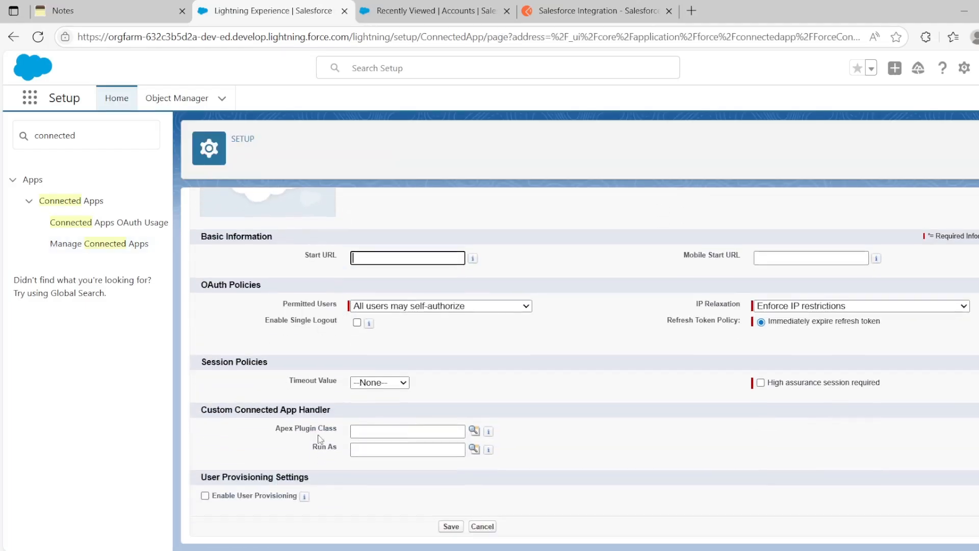
scroll(359, 322, up, 3)
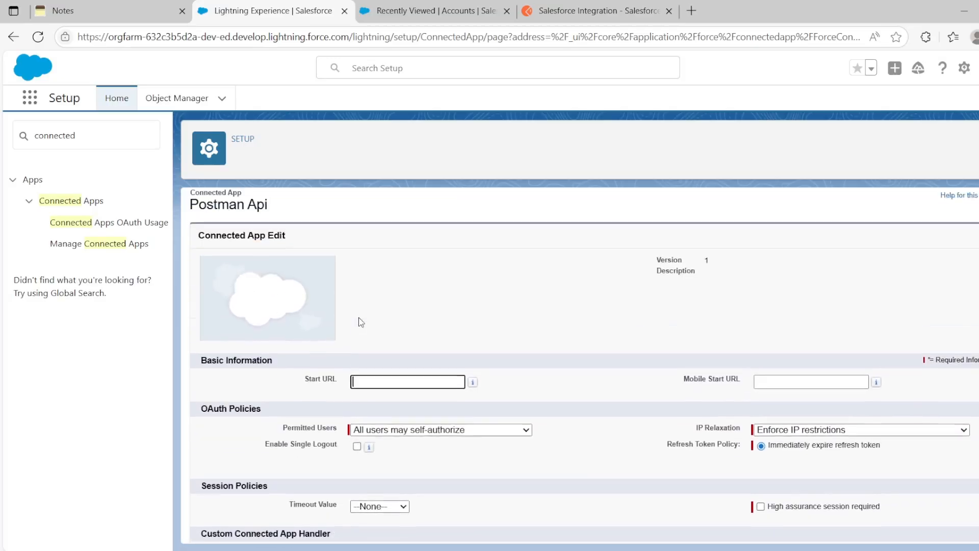
scroll(280, 315, down, 1)
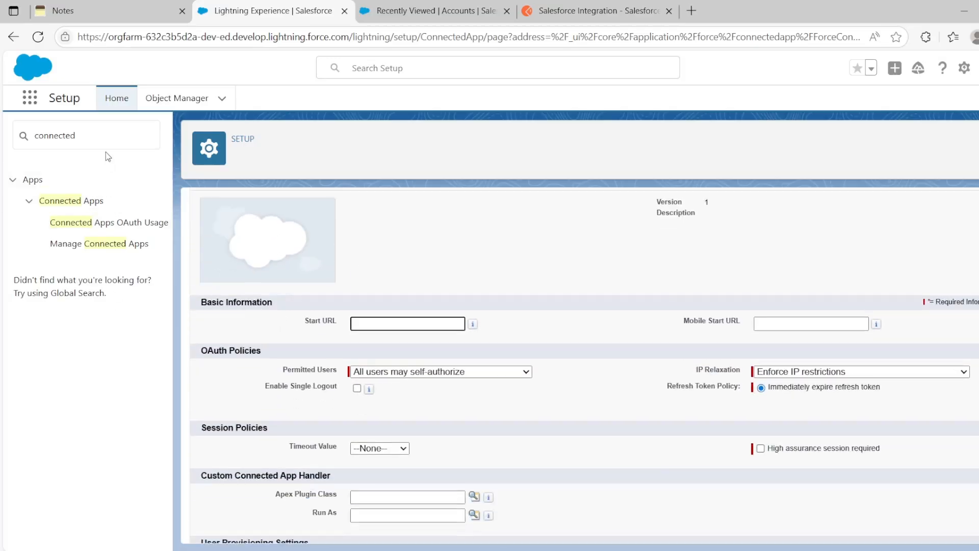
Clear the Setup search and open the Object Manager.
click(109, 136)
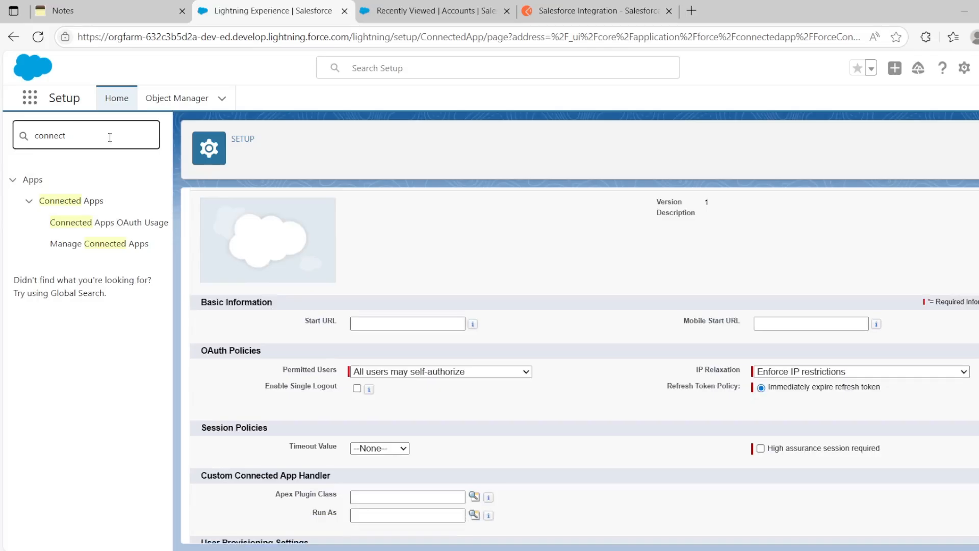
key(BackSpace)
key(BackSpace)
key(BackSpace)
key(BackSpace)
key(BackSpace)
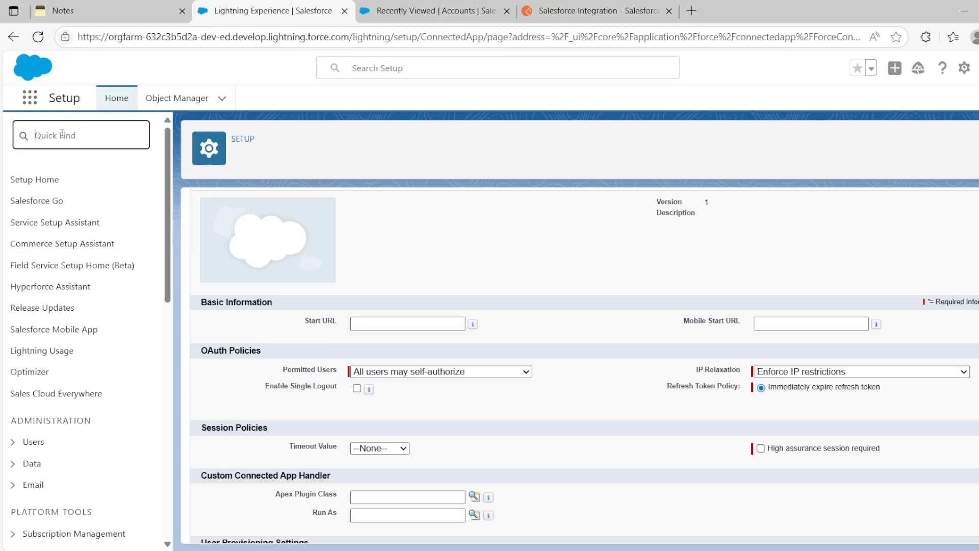
click(209, 99)
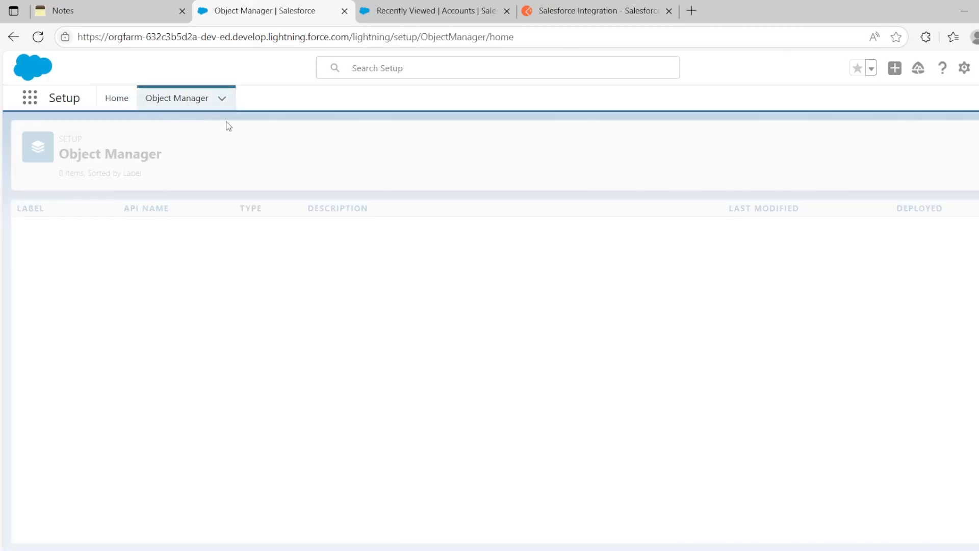
click(117, 99)
click(179, 98)
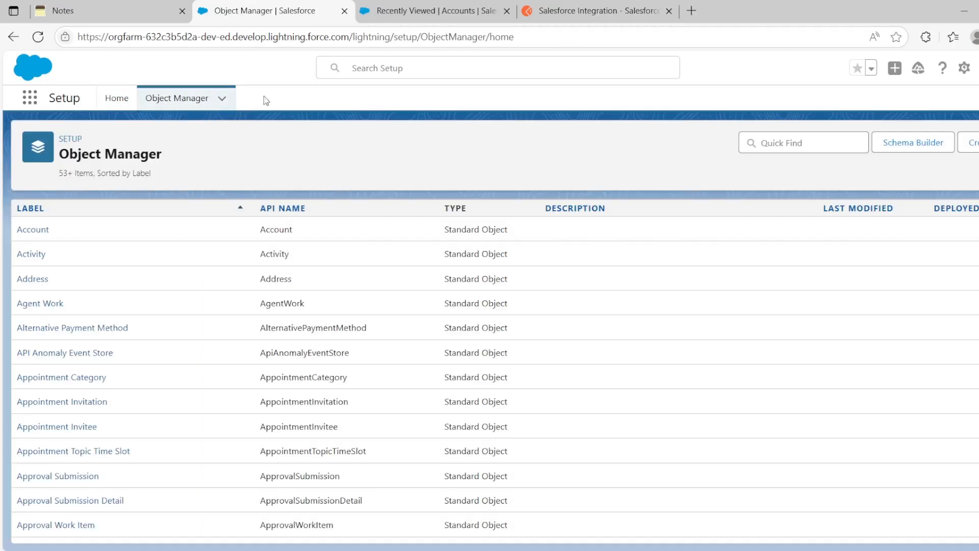
Switch to Postman and review the Salesforce Integration collection's authorization settings, from the grant type to the client credentials and password.
click(566, 11)
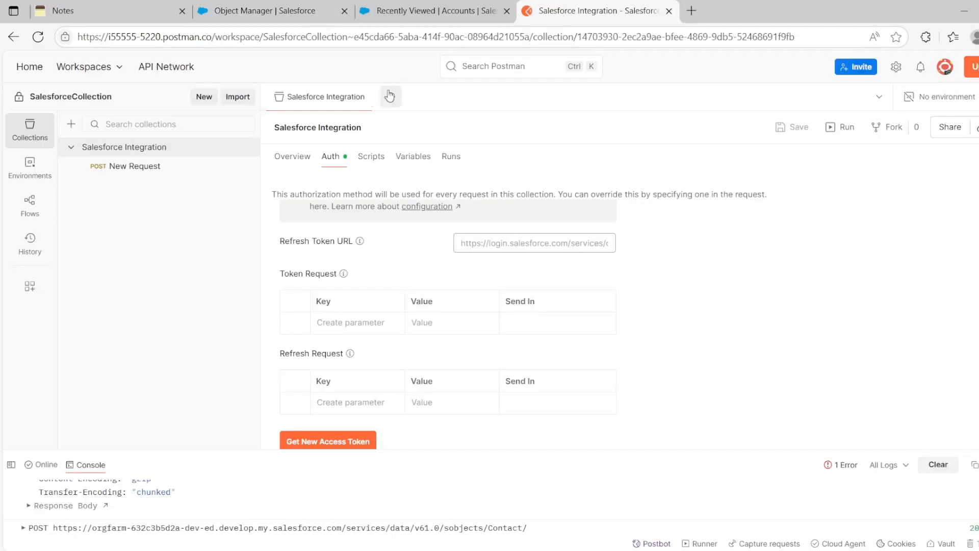
click(149, 152)
scroll(339, 240, up, 10)
scroll(378, 286, down, 2)
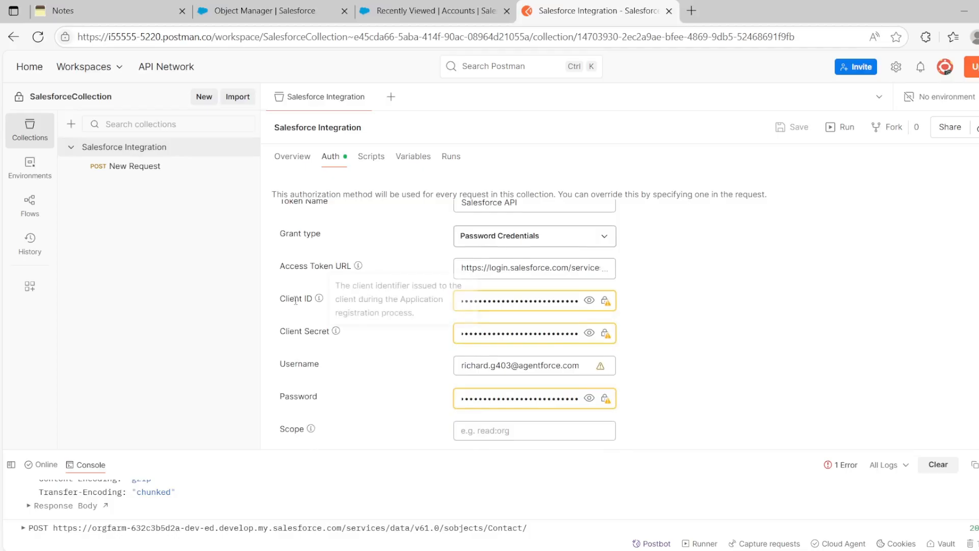
mouse_move(324, 328)
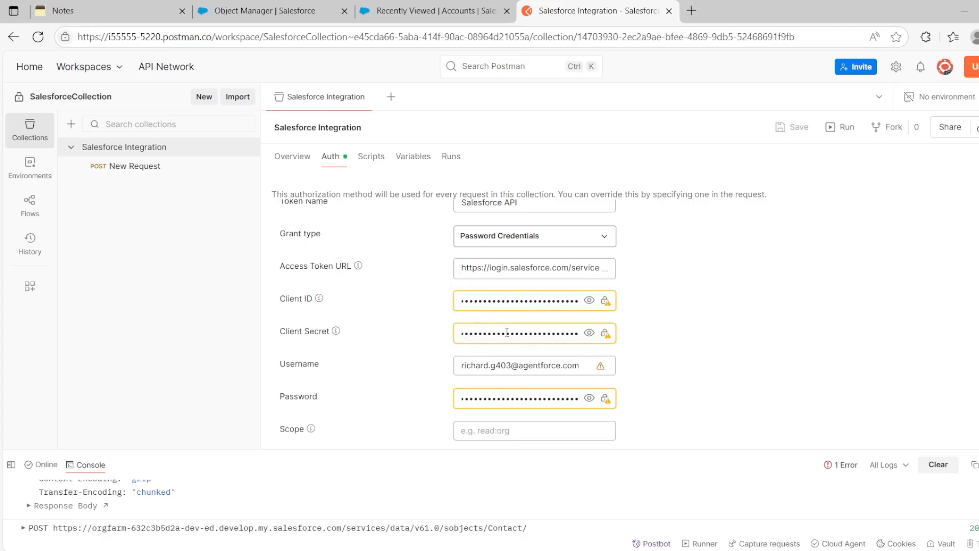
scroll(394, 300, down, 2)
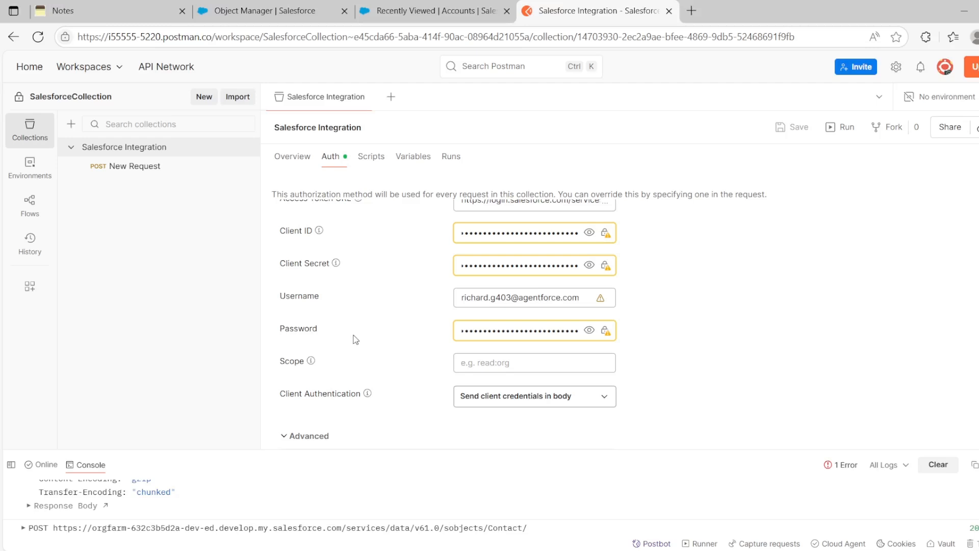
click(273, 7)
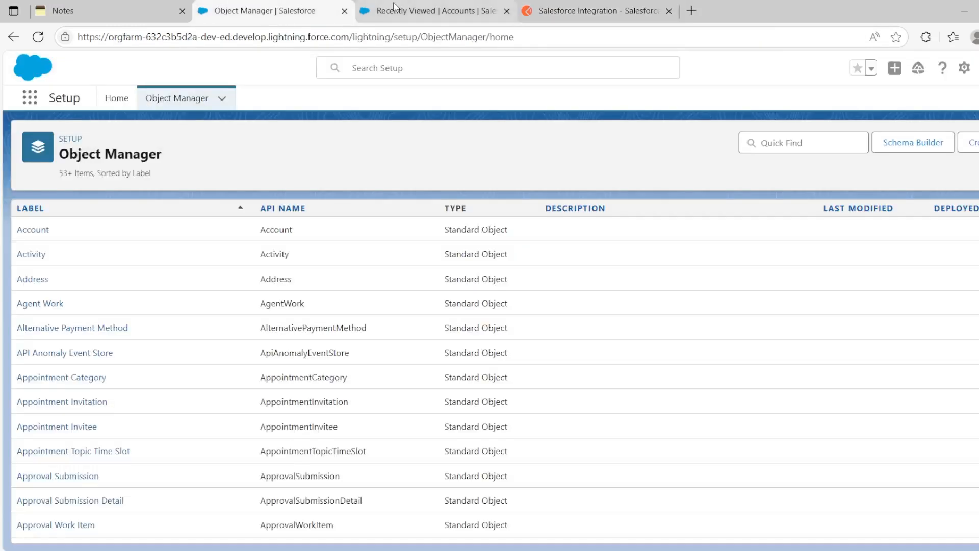
click(390, 9)
click(295, 18)
click(394, 17)
click(296, 23)
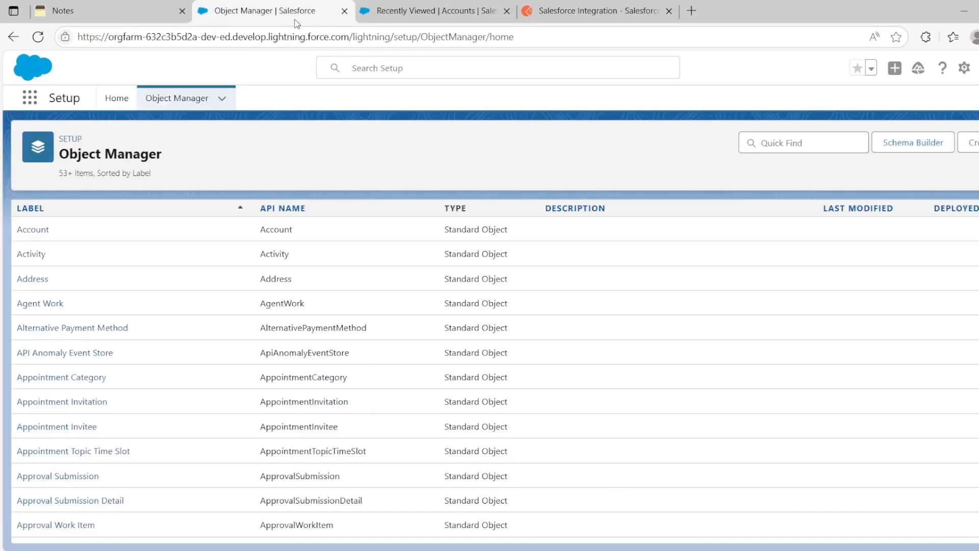
click(410, 14)
click(306, 15)
Open Salesforce Setup in a new browser tab and return to the Object Manager tab.
click(963, 68)
click(906, 127)
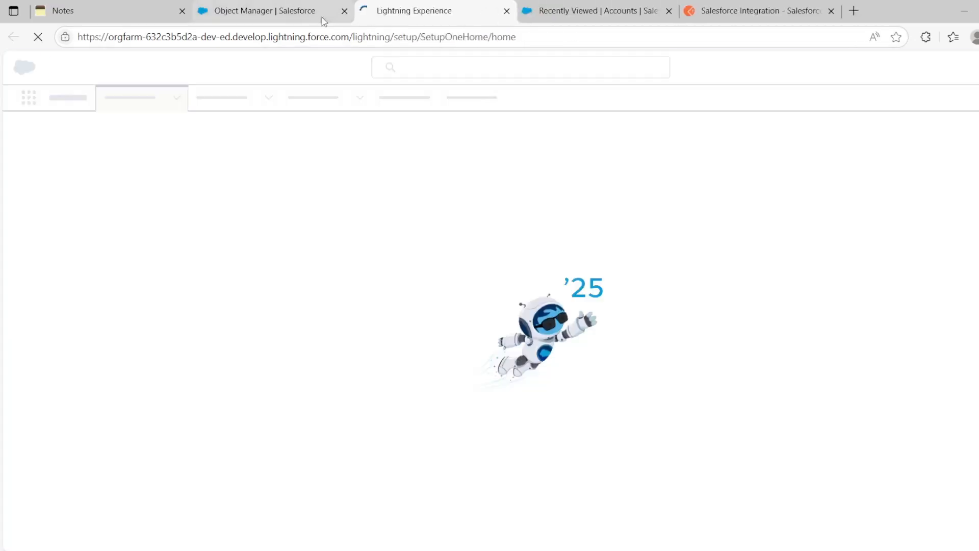
click(321, 13)
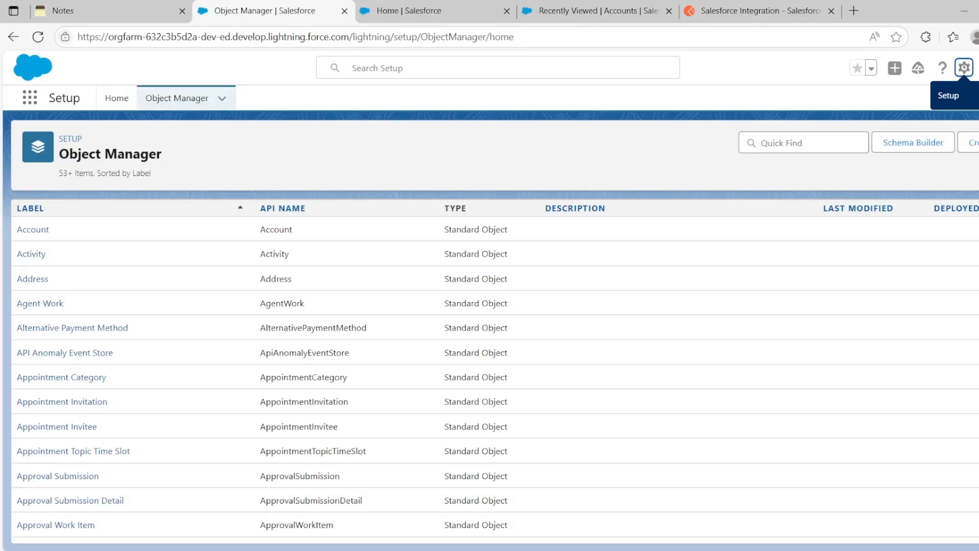
Open the personal settings, search them for "rese" and view the Reset My Security Token page.
click(978, 68)
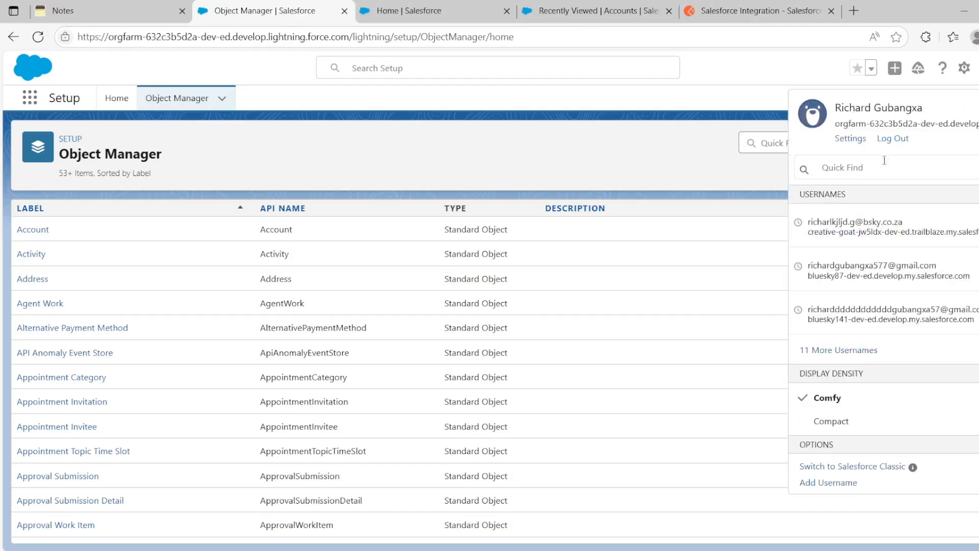
click(850, 139)
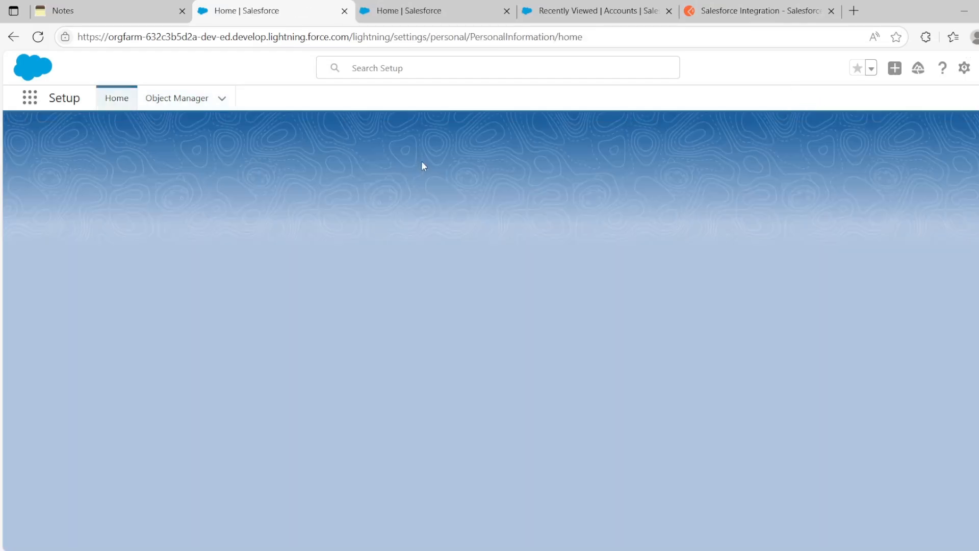
text(rese)
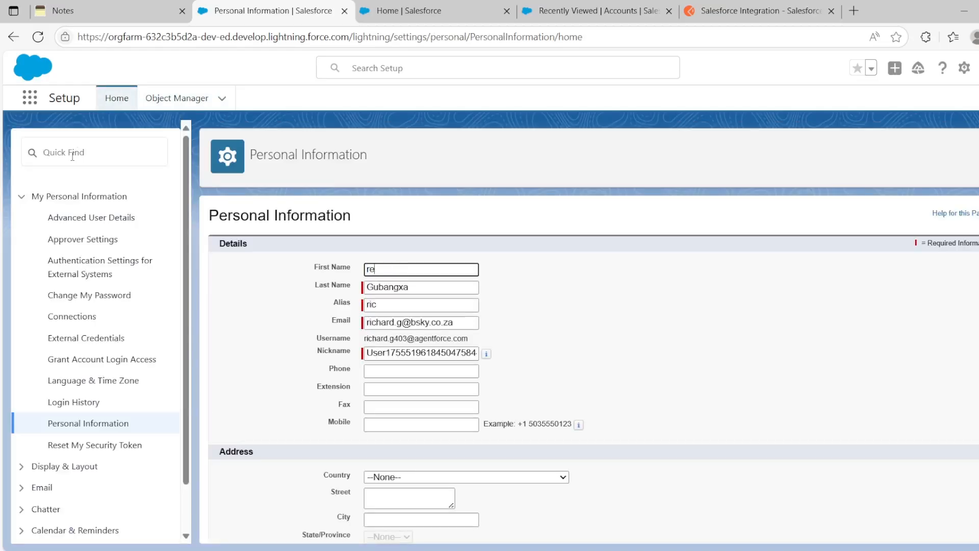
click(72, 156)
text(rese)
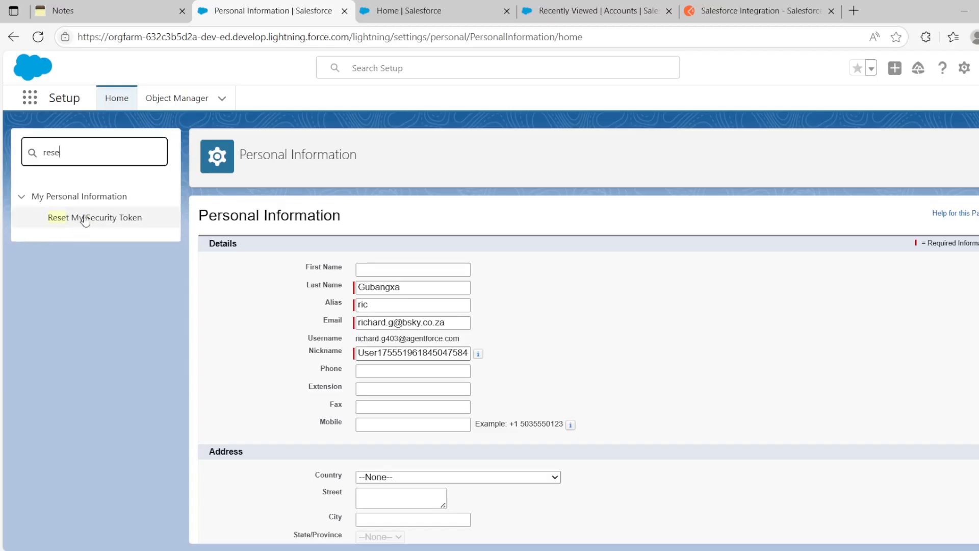
click(86, 219)
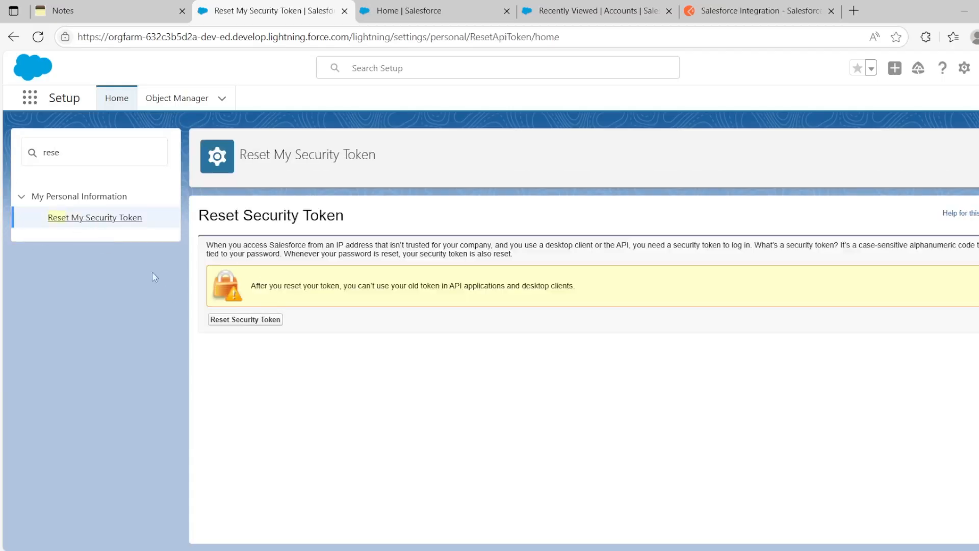
click(428, 15)
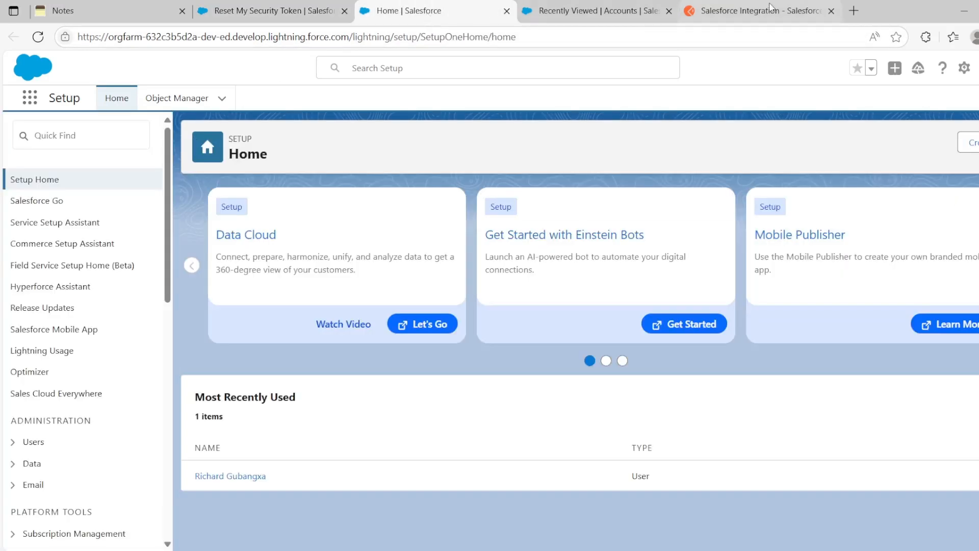
Switch to Postman and review the Salesforce Integration collection's OAuth settings down to the advanced token request options.
click(772, 10)
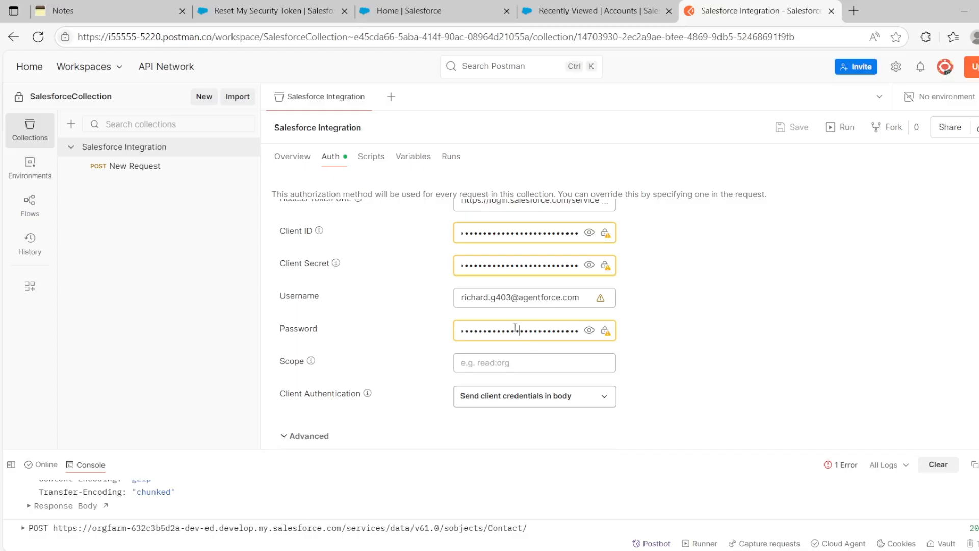
scroll(501, 329, down, 5)
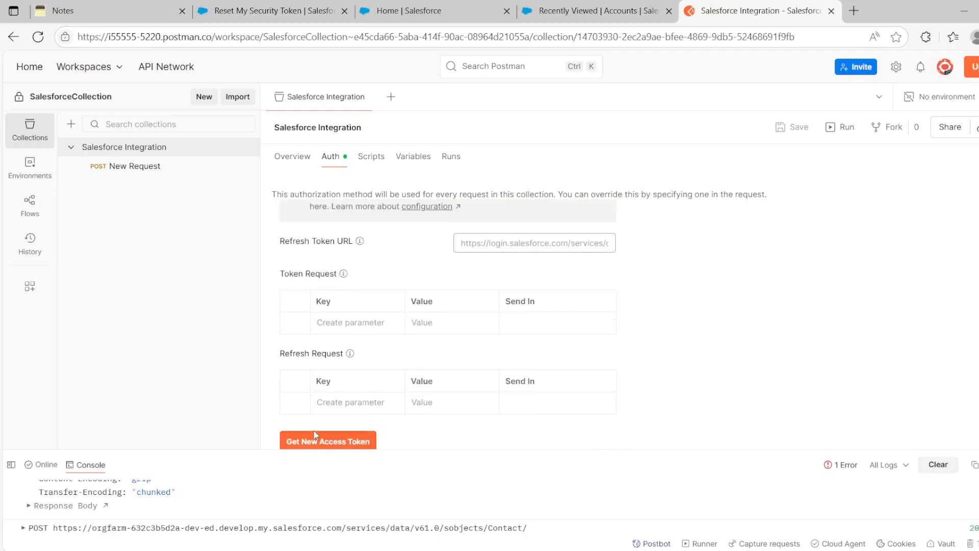
scroll(457, 392, up, 3)
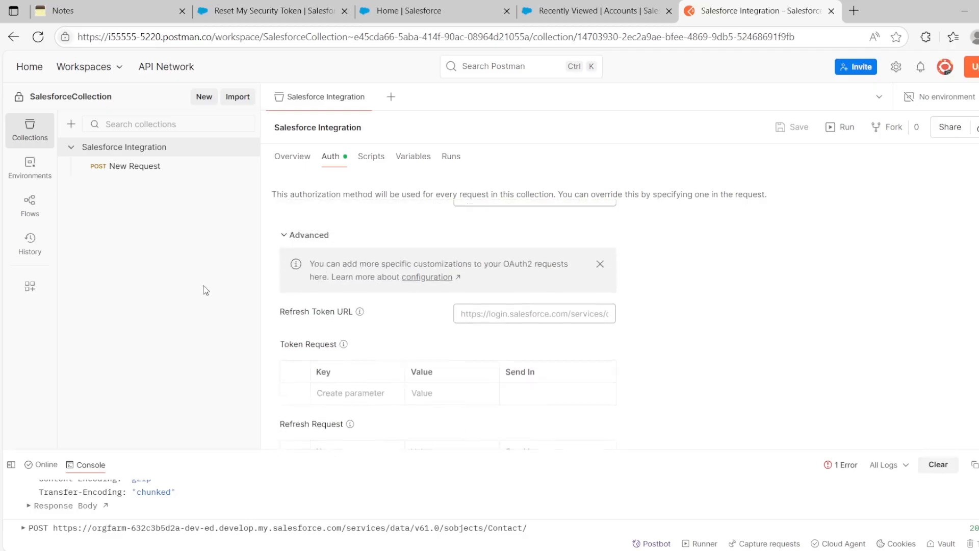
scroll(568, 335, up, 5)
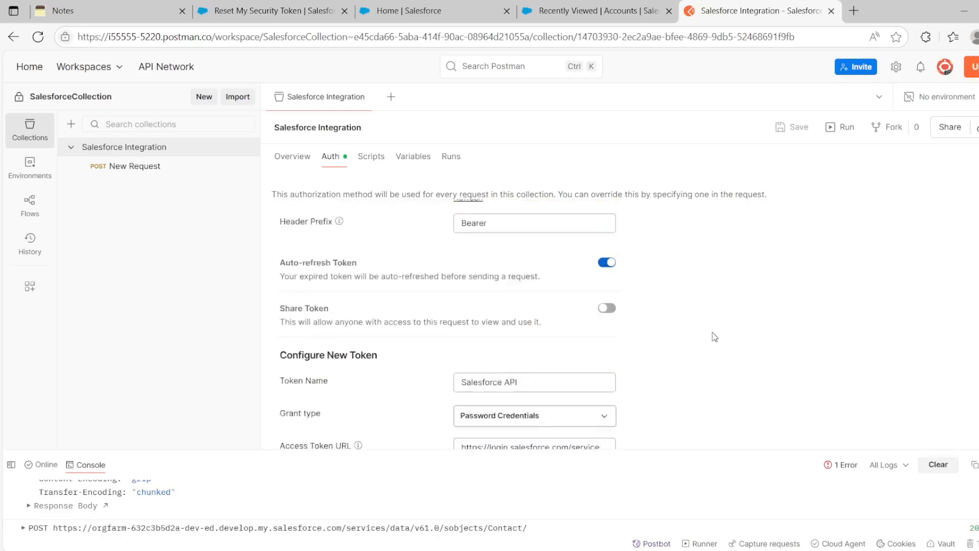
scroll(711, 334, down, 3)
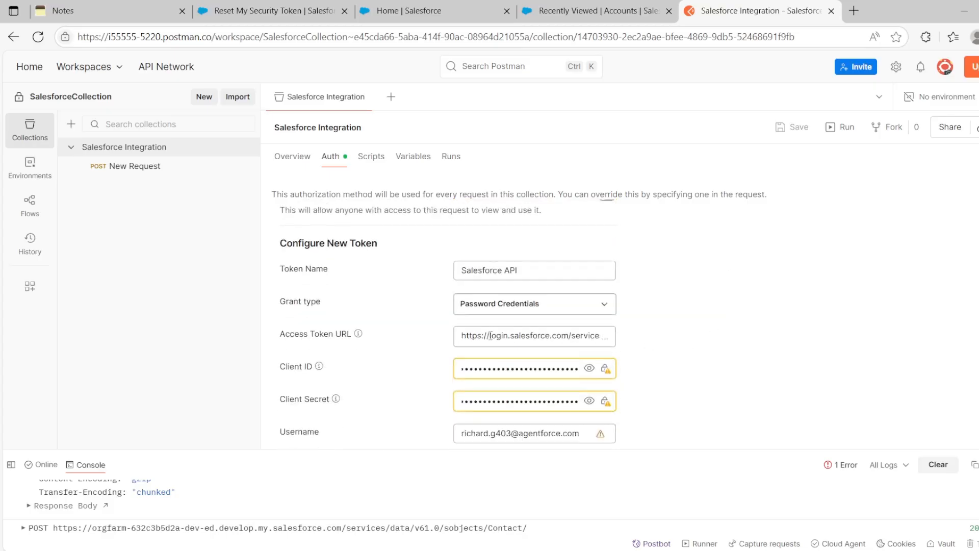
Examine the full Access Token URL in the collection's new token configuration.
click(507, 337)
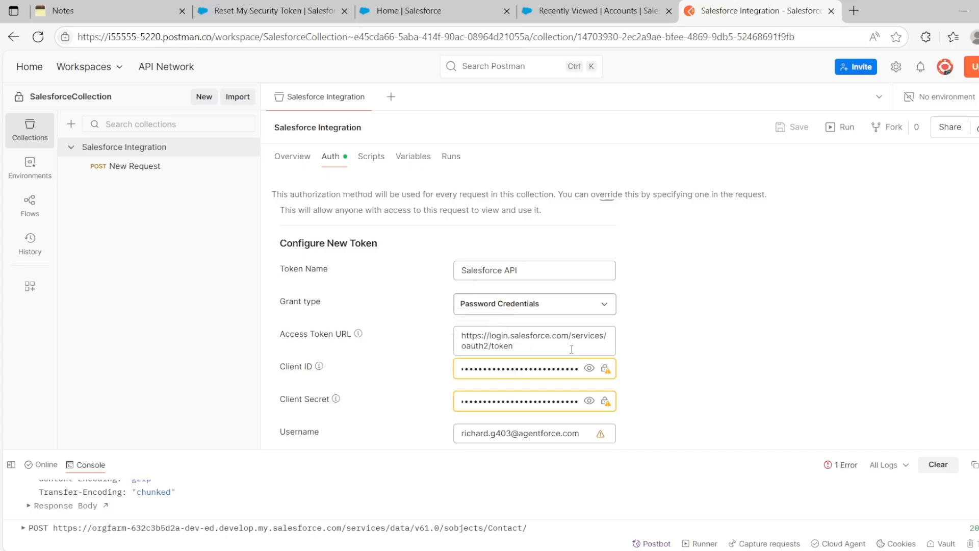
drag(509, 346, 460, 345)
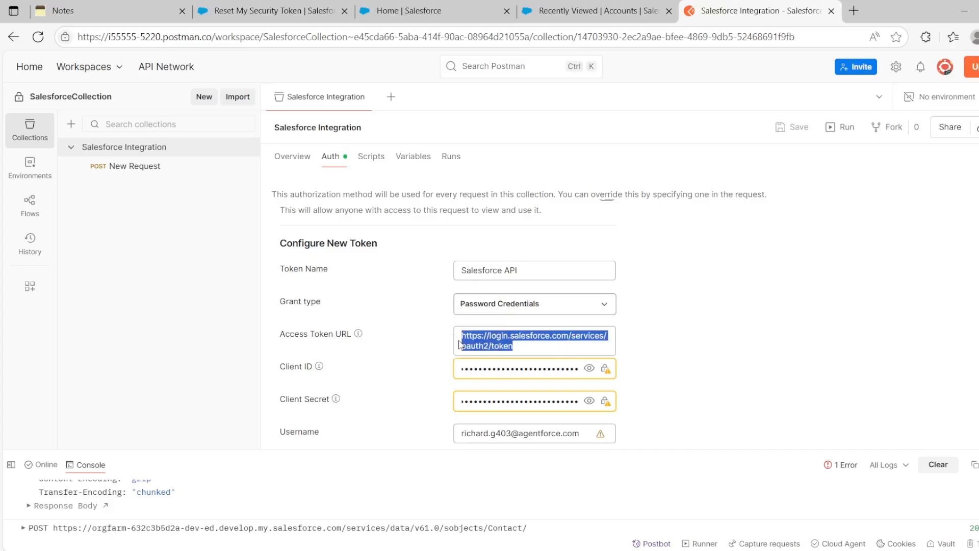
click(547, 356)
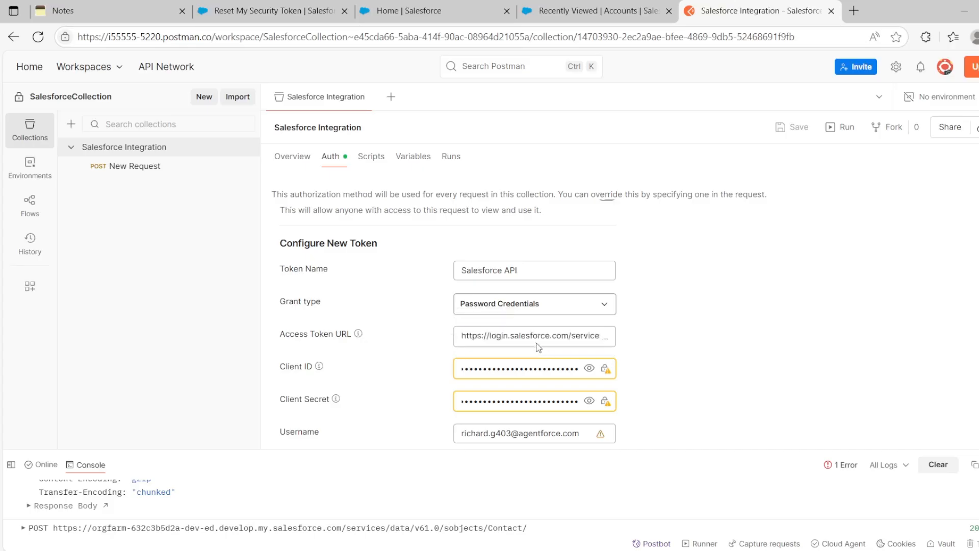
triple_click(543, 339)
click(533, 346)
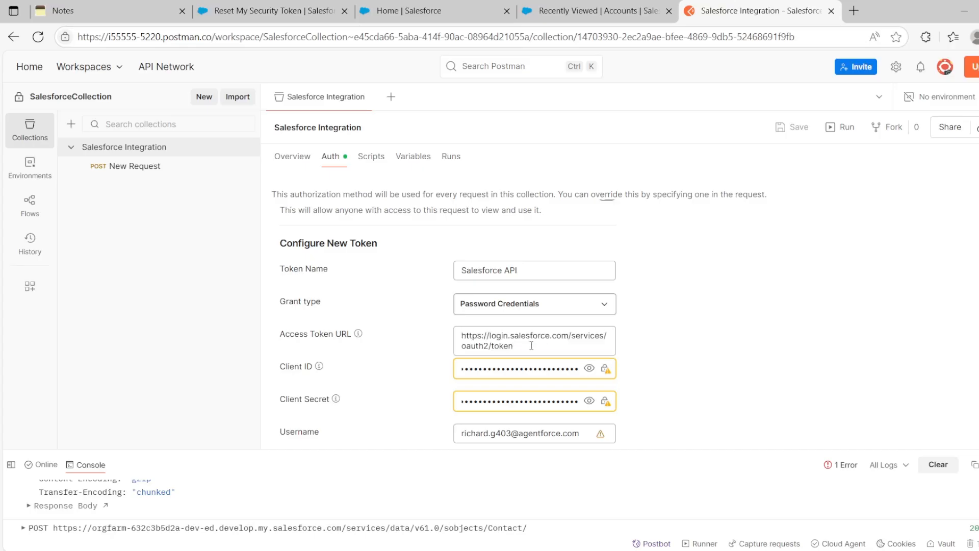
scroll(360, 343, up, 2)
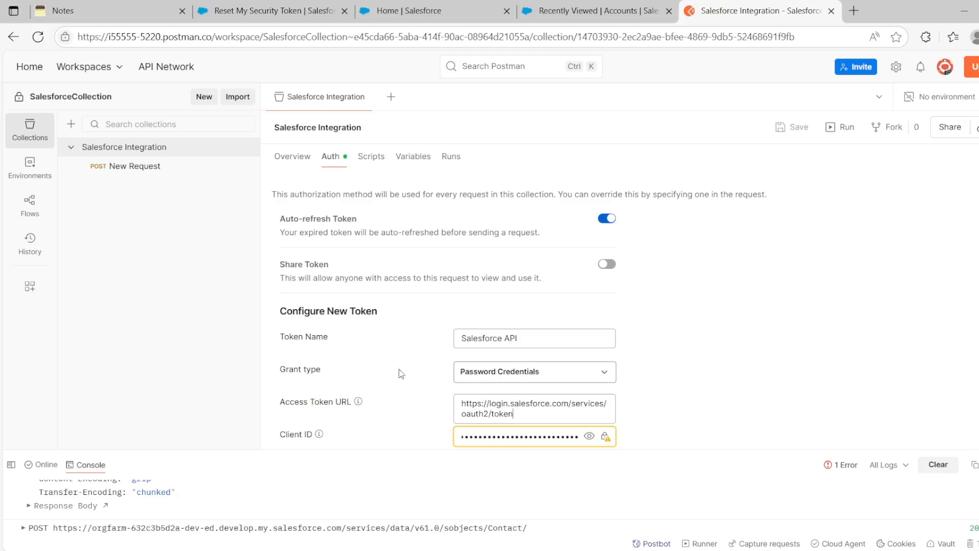
Review the client credential fields and the current Salesforce API token settings of the collection.
scroll(542, 373, down, 1)
scroll(543, 374, down, 2)
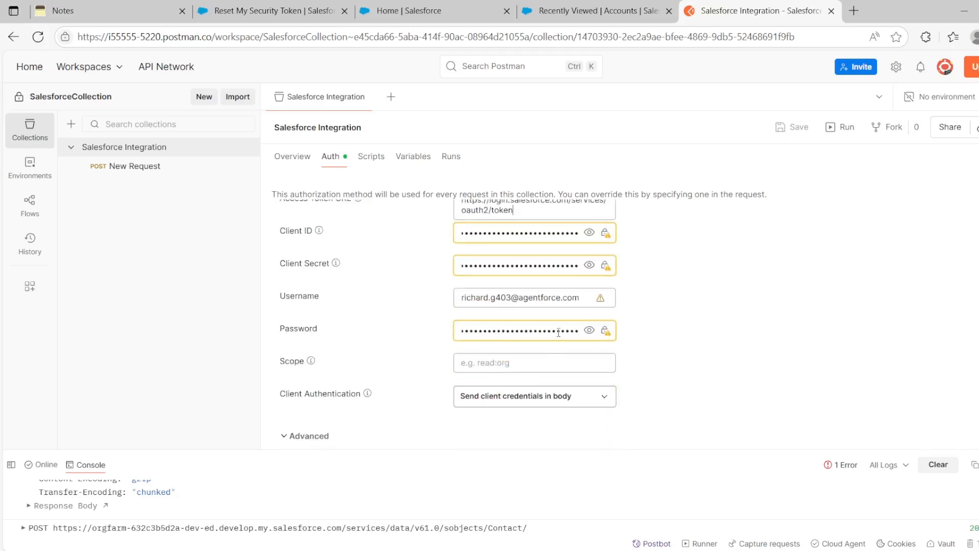
scroll(553, 346, up, 7)
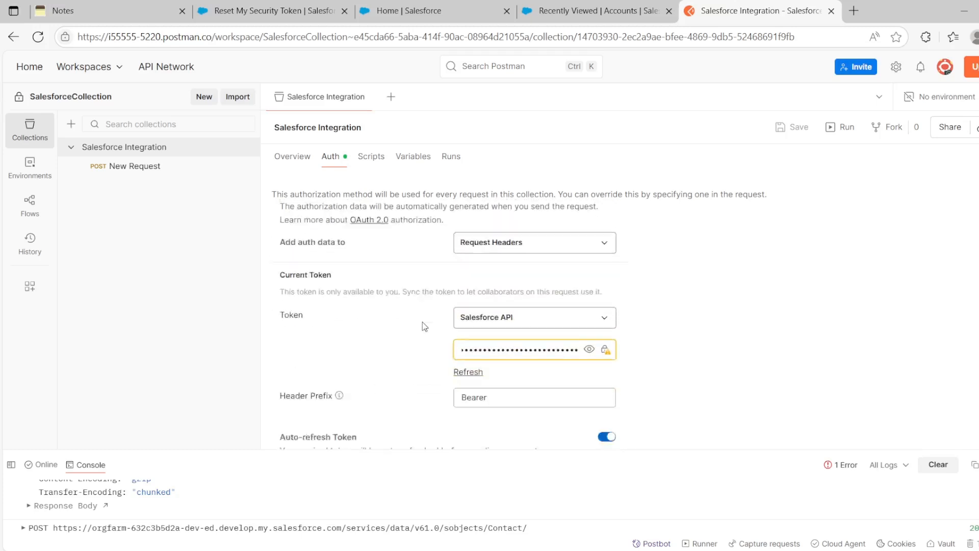
scroll(422, 322, down, 1)
scroll(422, 323, up, 1)
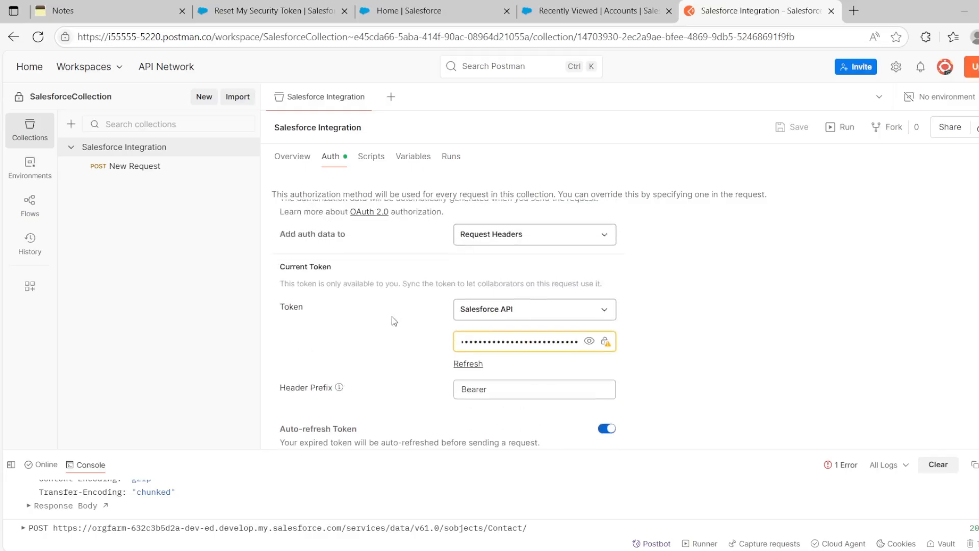
scroll(376, 324, down, 1)
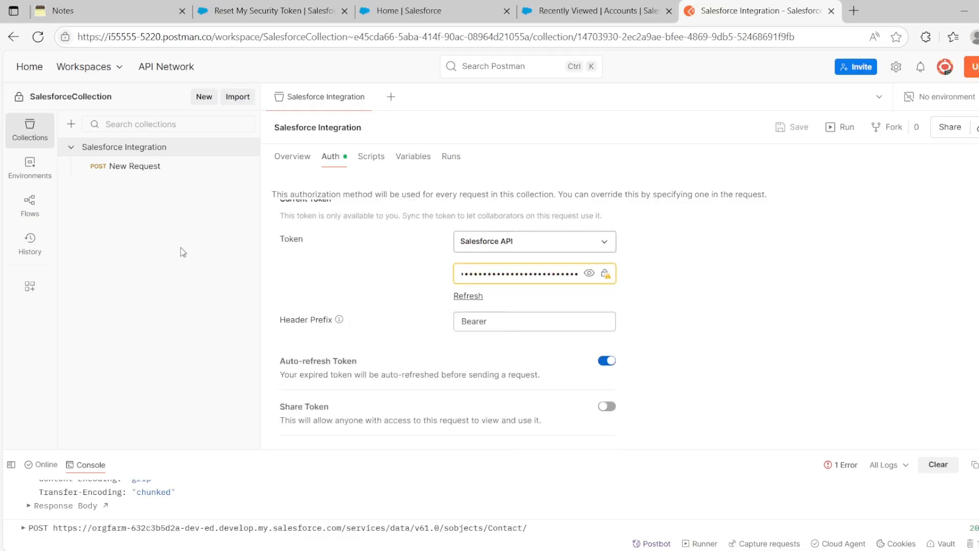
Read the user story in the notes and view the Accounts list in Salesforce.
click(102, 11)
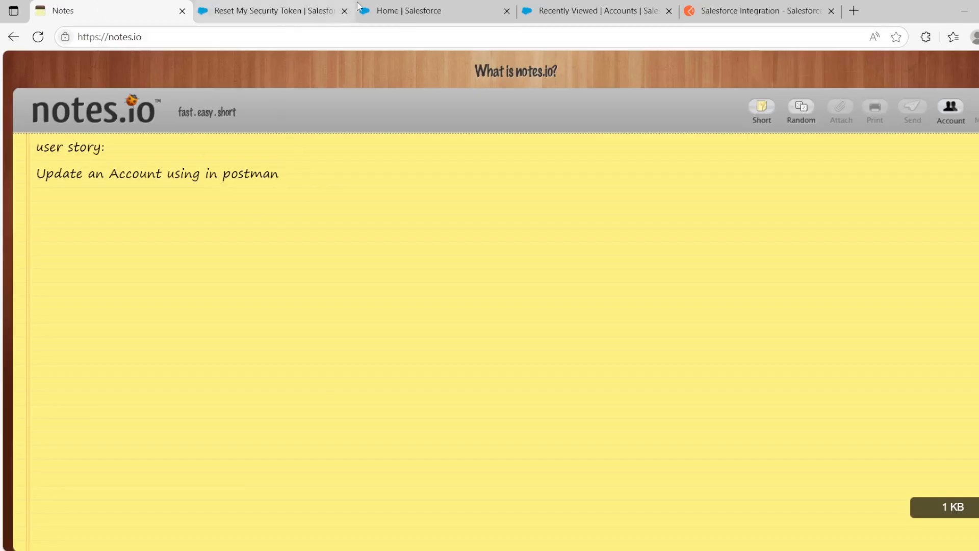
click(408, 11)
click(586, 11)
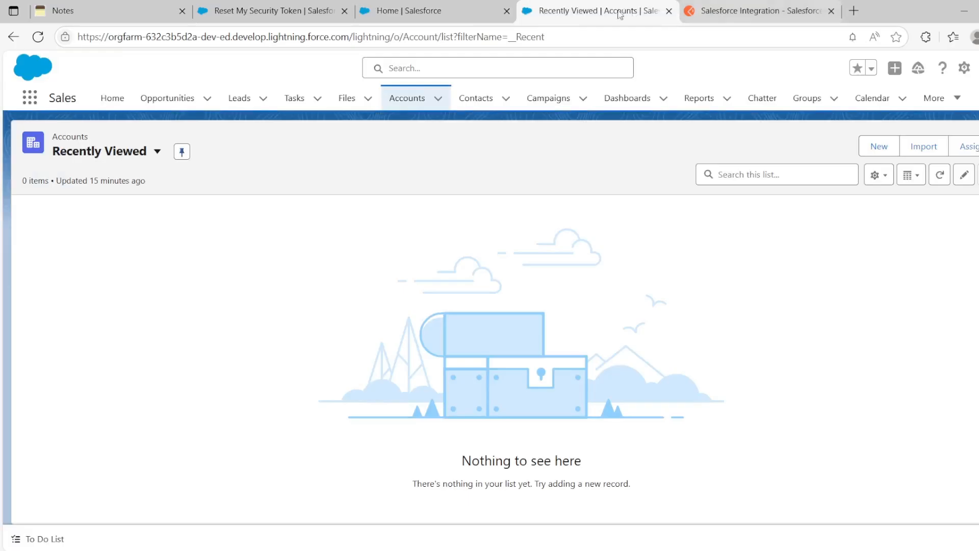
In Postman, add a new request to the Salesforce Integration collection, set its method to PATCH and activate its URL field.
click(744, 11)
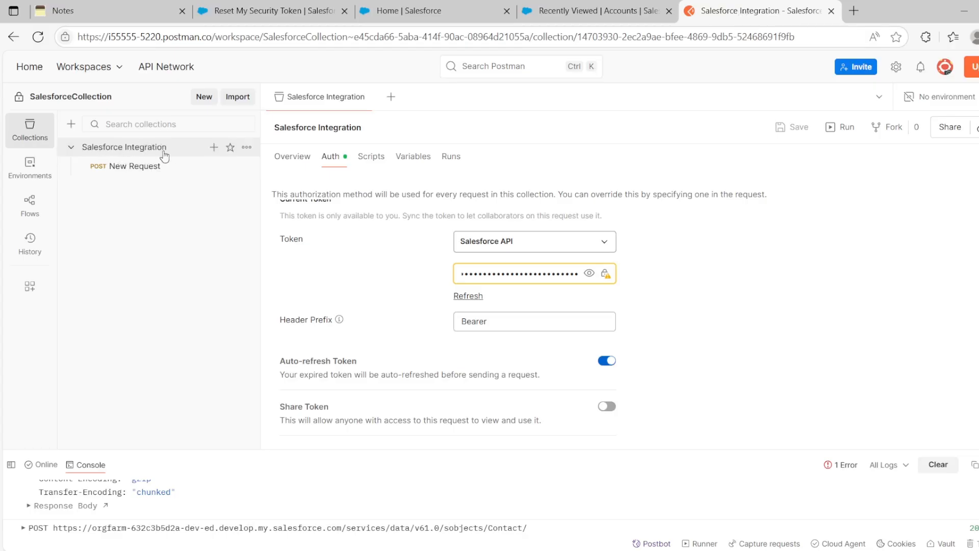
click(215, 149)
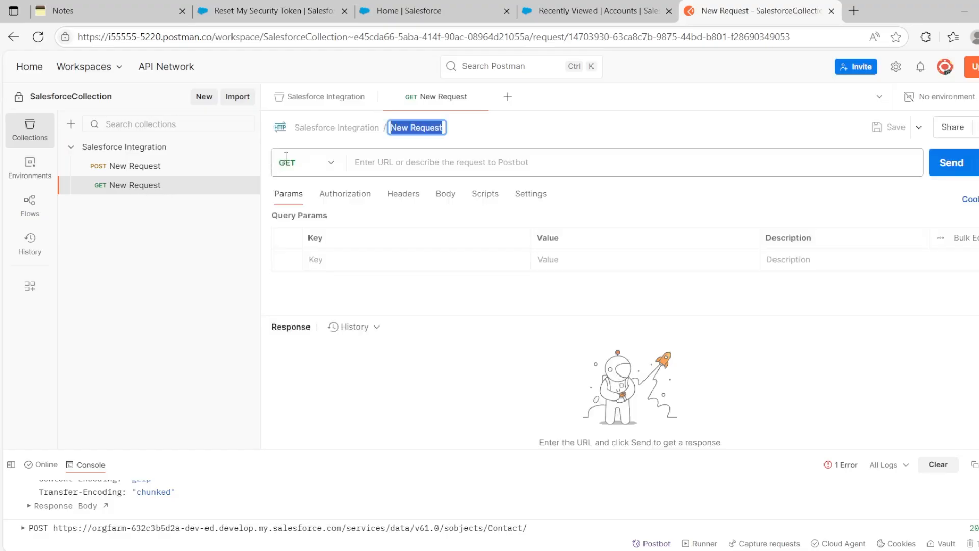
click(331, 163)
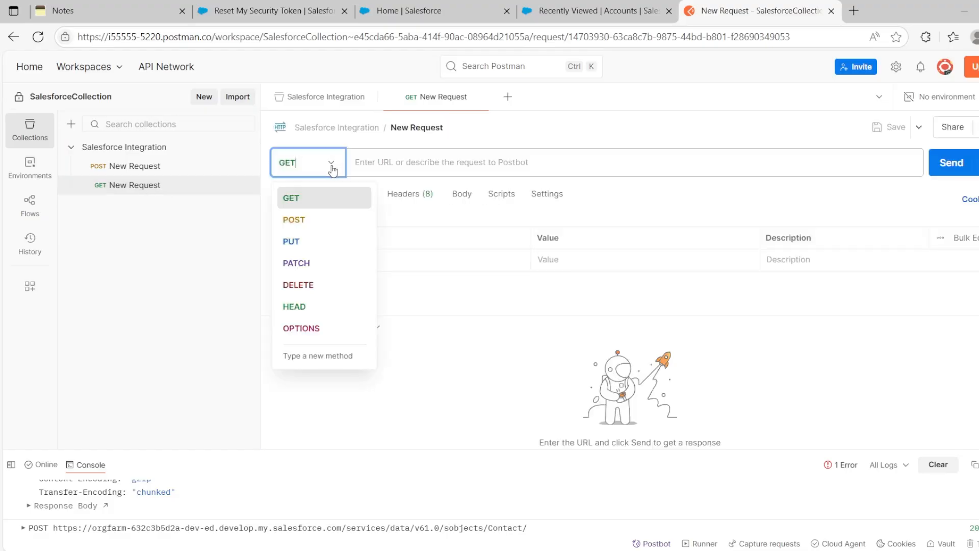
click(311, 262)
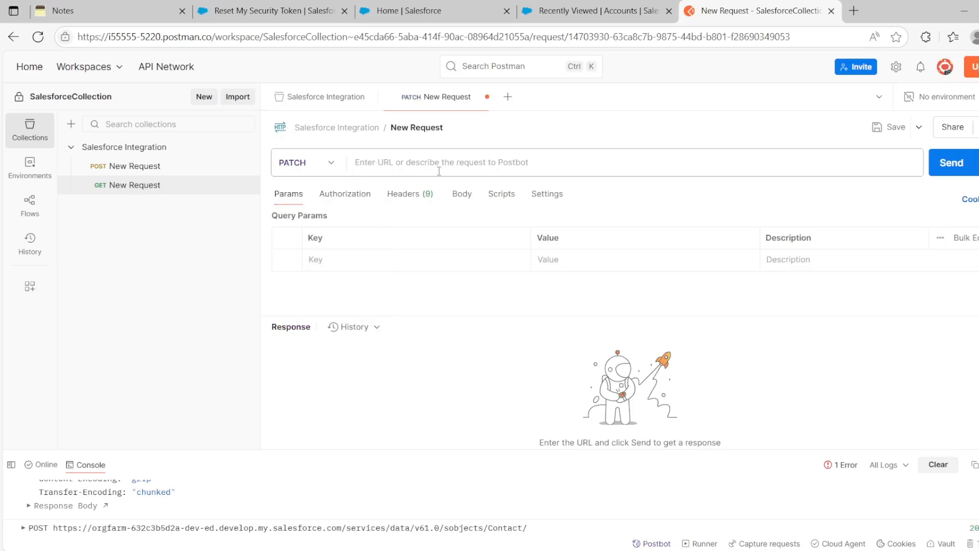
click(380, 161)
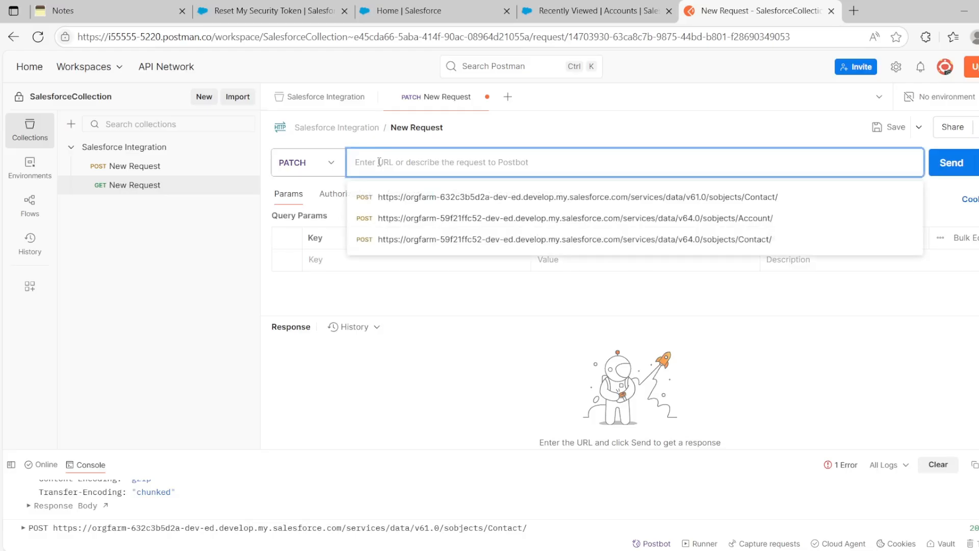
Reread the user story in the notes, return briefly to the Postman request and go to Salesforce Setup.
click(81, 13)
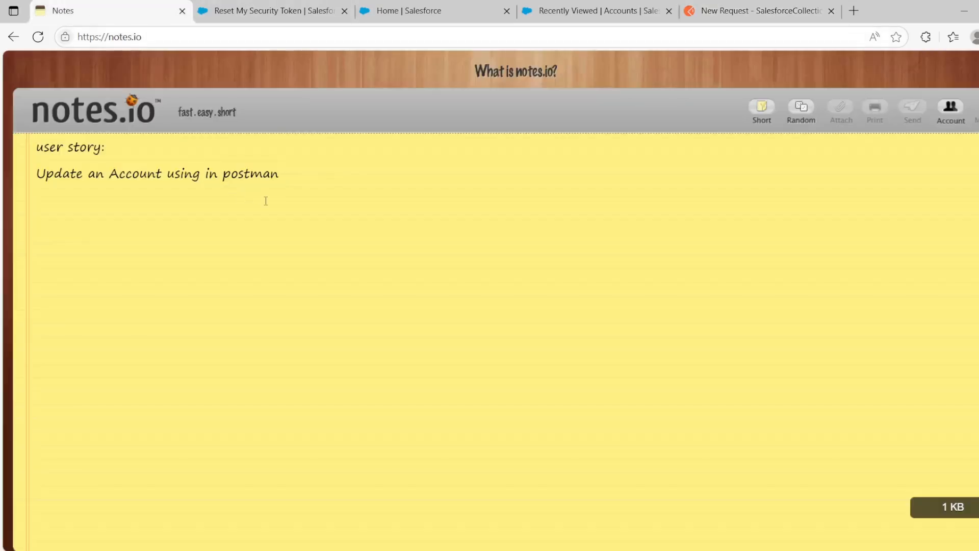
click(740, 11)
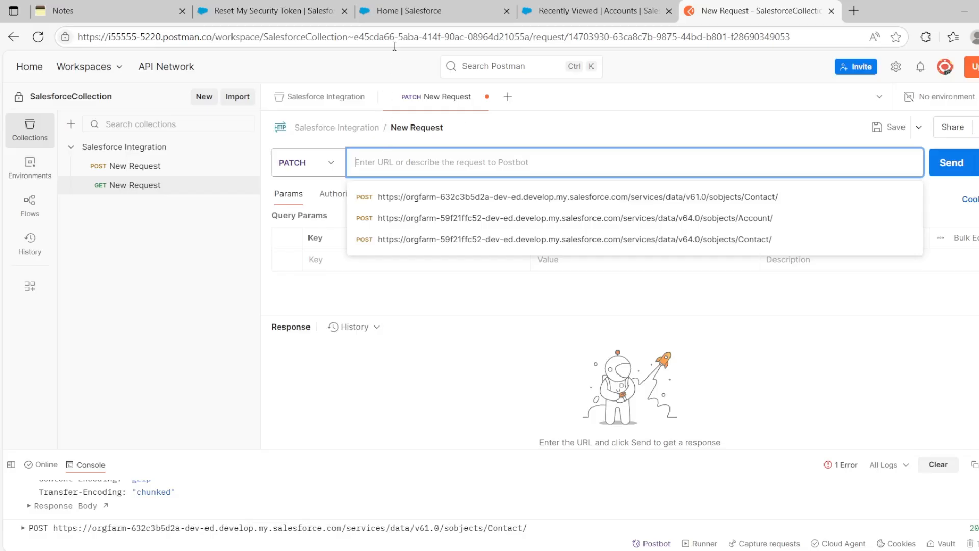
click(286, 11)
click(432, 10)
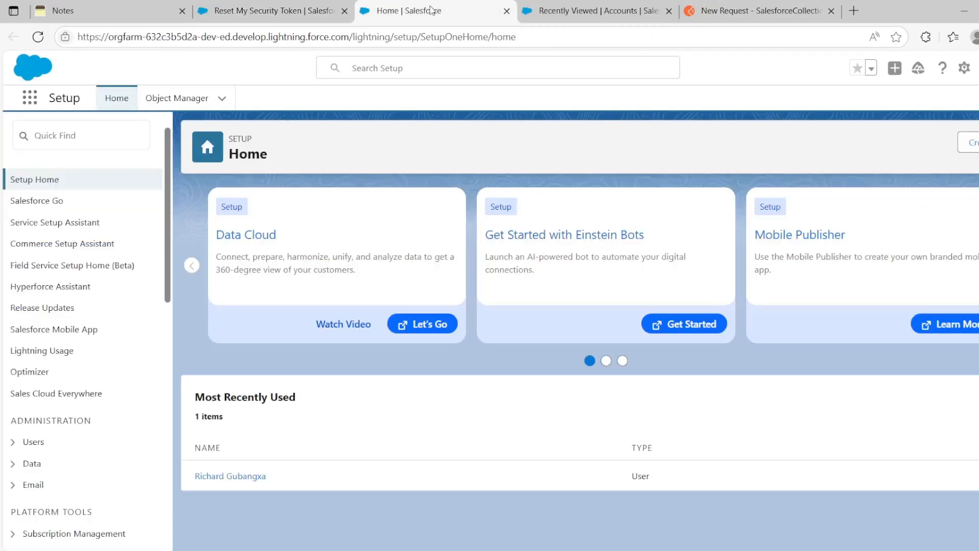
Show the All Accounts list in Salesforce and open the details of the sForce account.
click(565, 11)
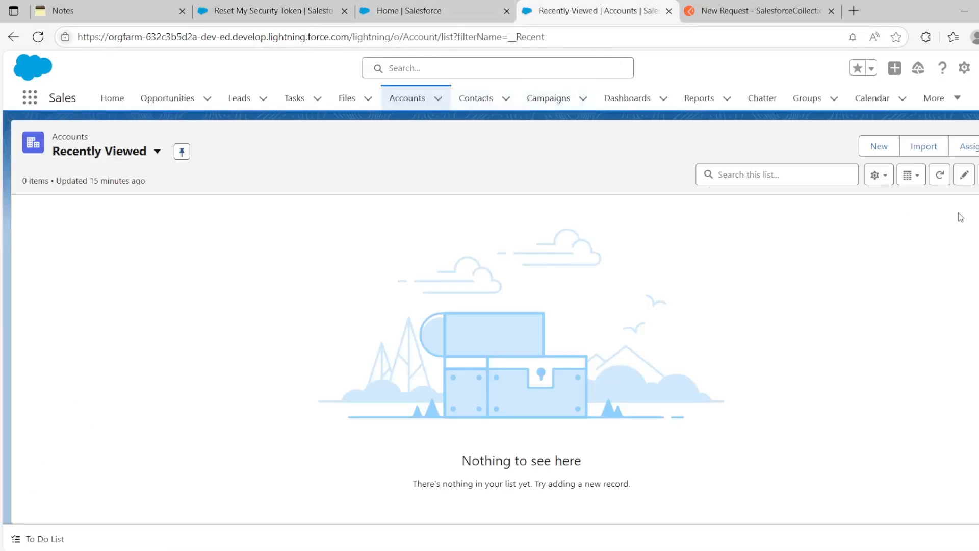
click(150, 152)
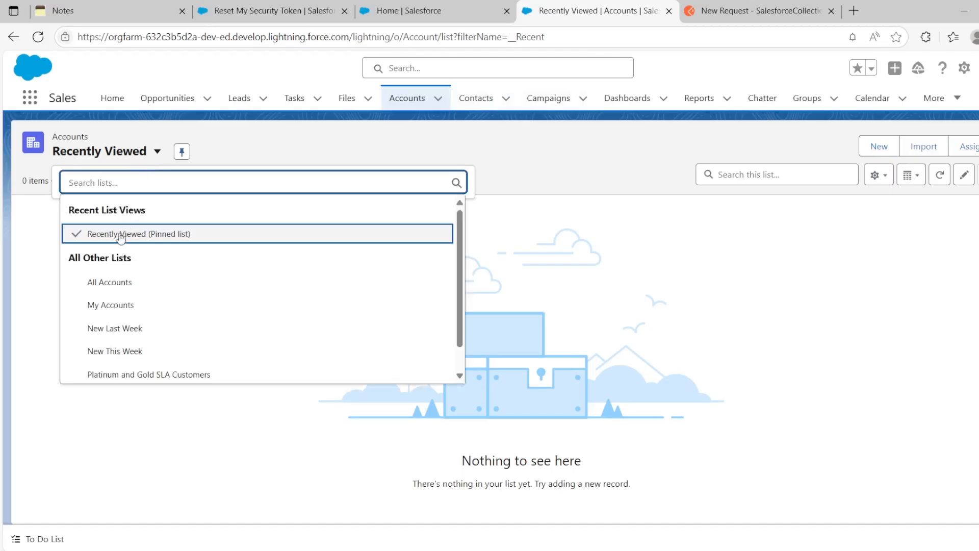
click(112, 282)
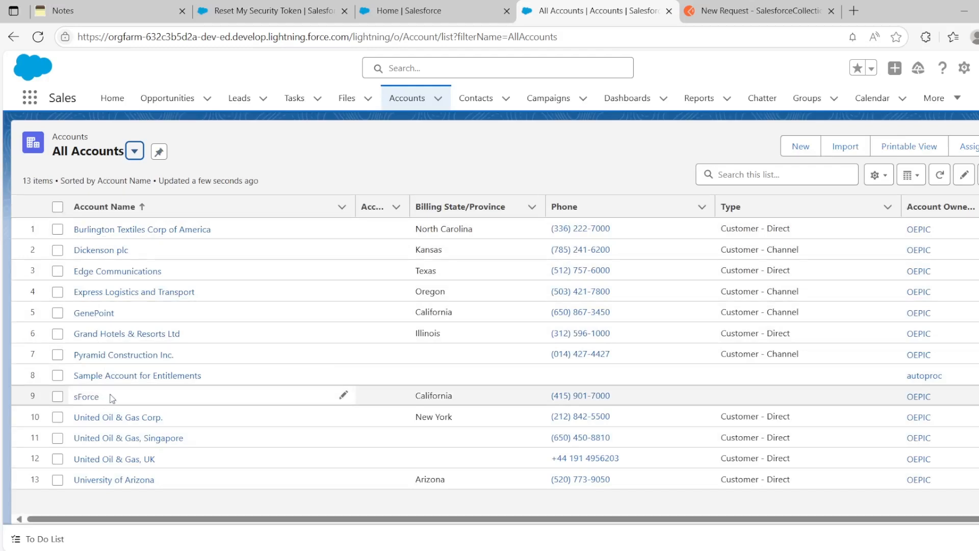
click(85, 396)
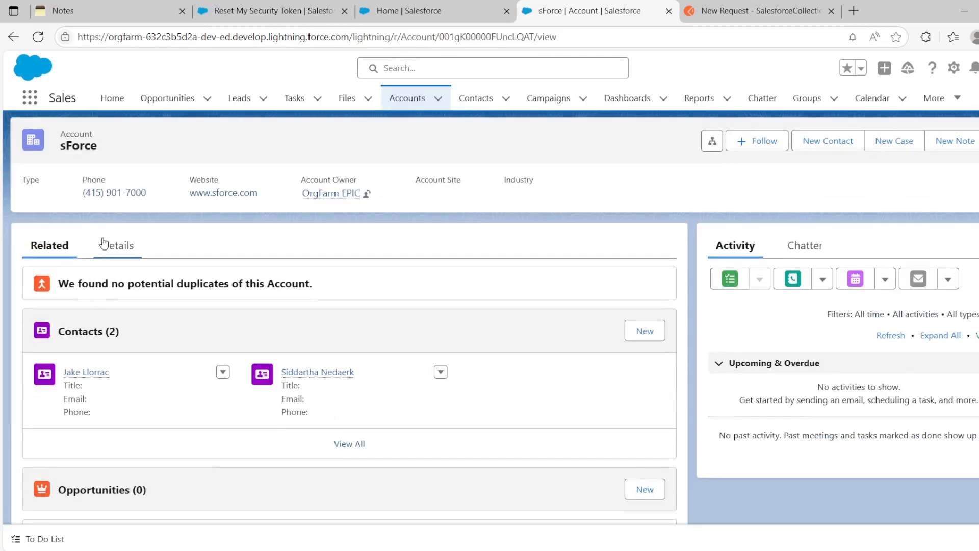
click(106, 244)
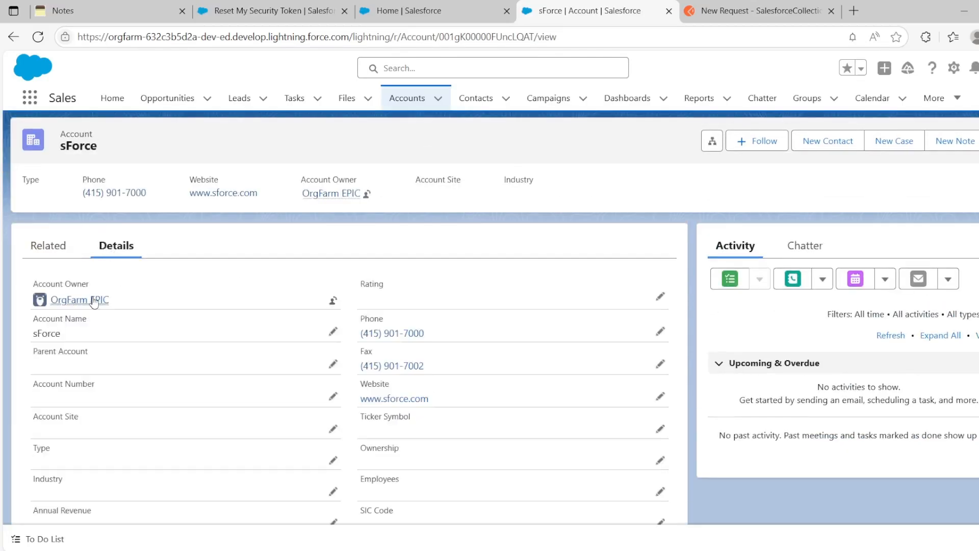
mouse_move(94, 301)
Close the Setup Home browser tab and switch the org to Salesforce Classic.
click(506, 11)
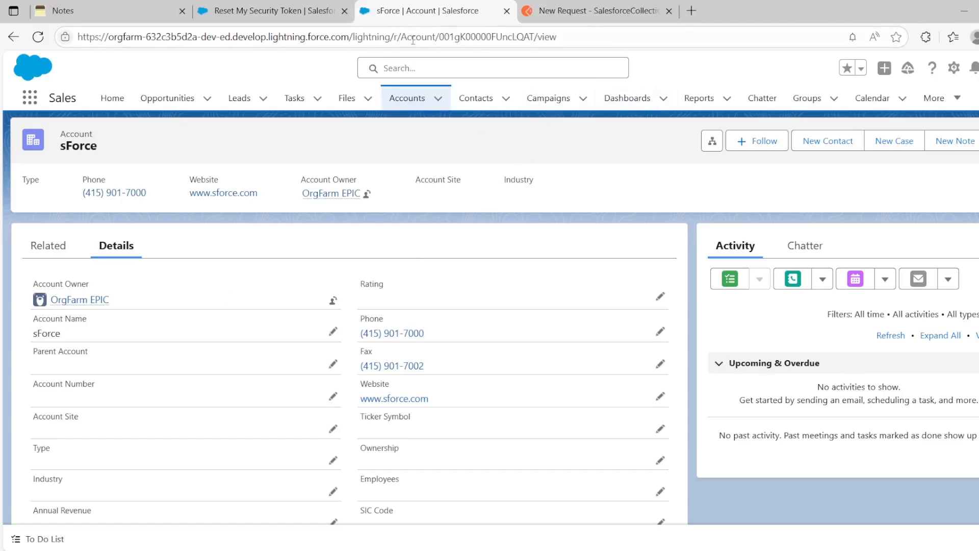
click(953, 67)
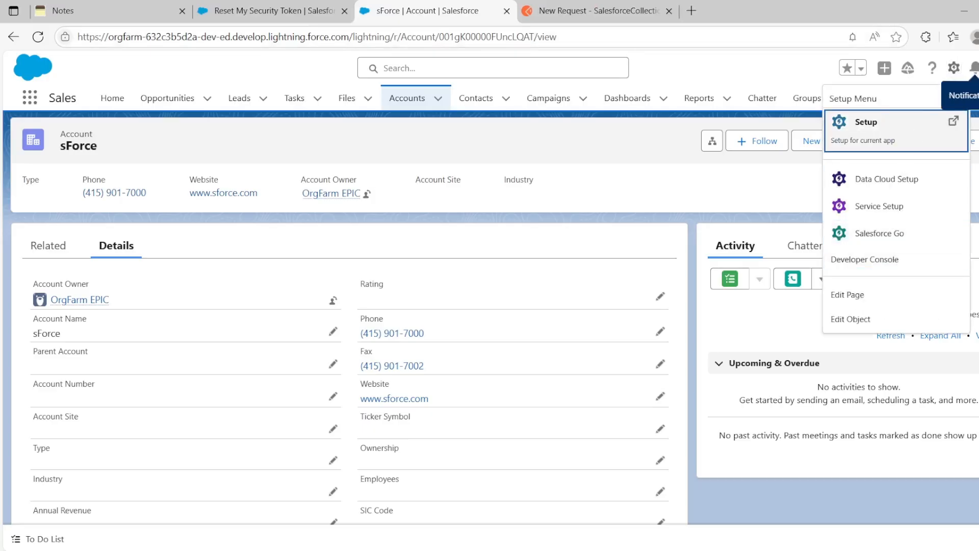
click(976, 69)
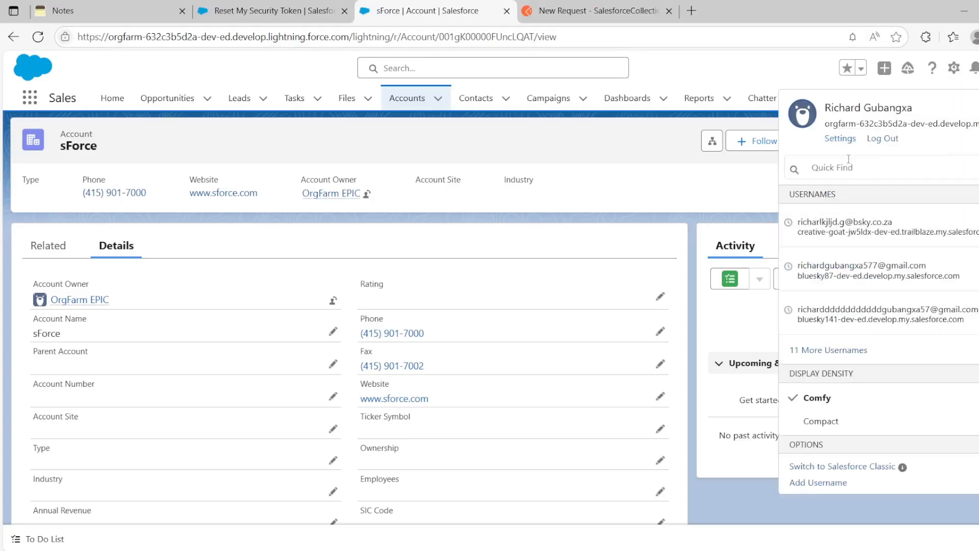
click(833, 469)
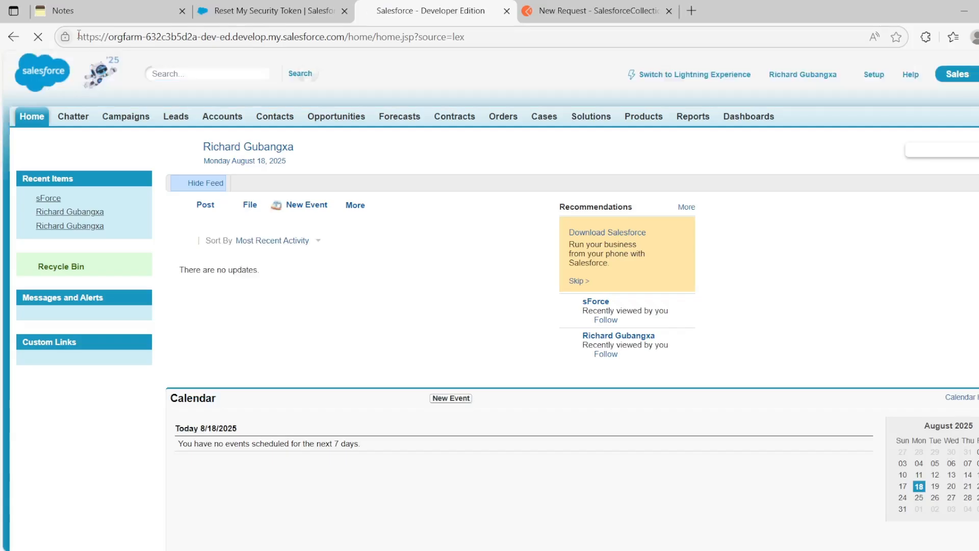
drag(88, 36, 355, 38)
key(ctrl+c)
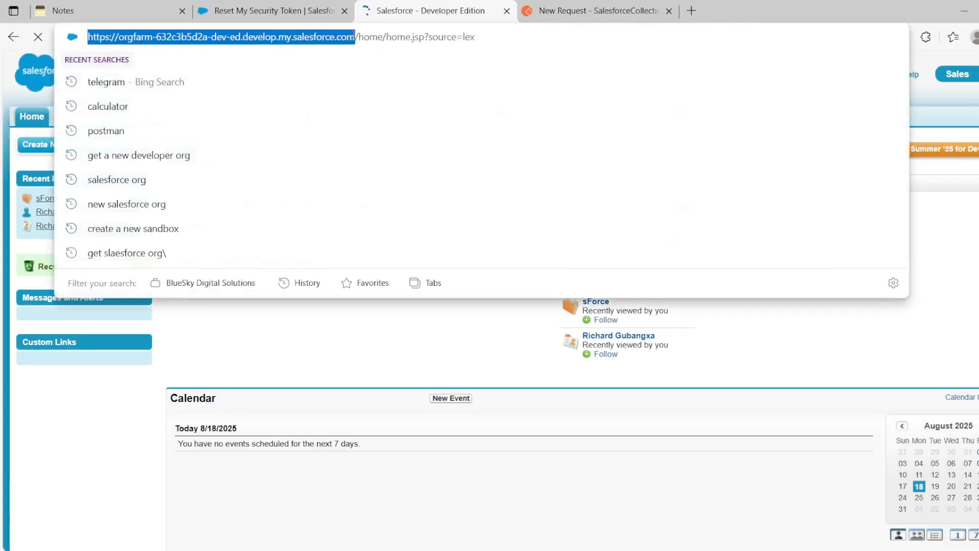
click(520, 15)
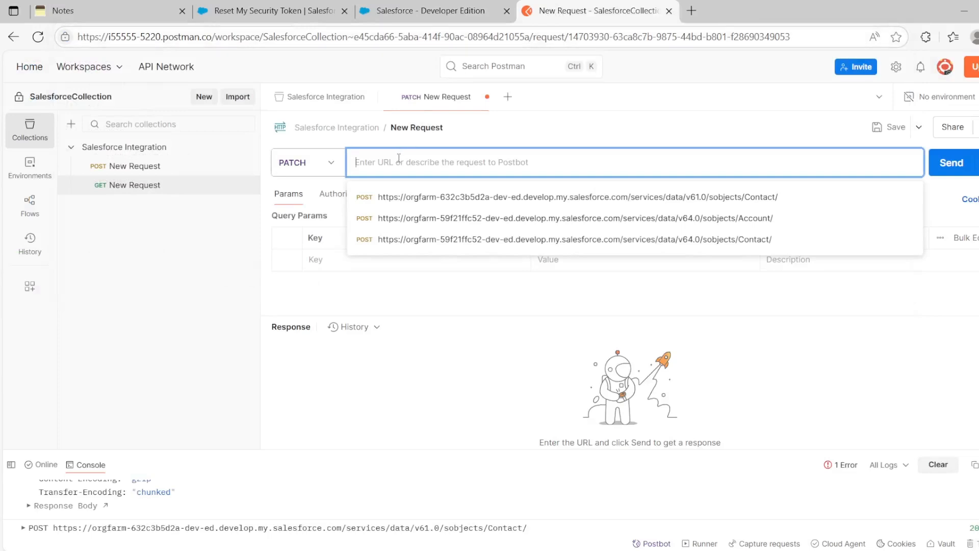
Enter the PATCH request URL as the copied org base URL followed by /services/data/v61.0/sobjects/Account/.
key(ctrl+v)
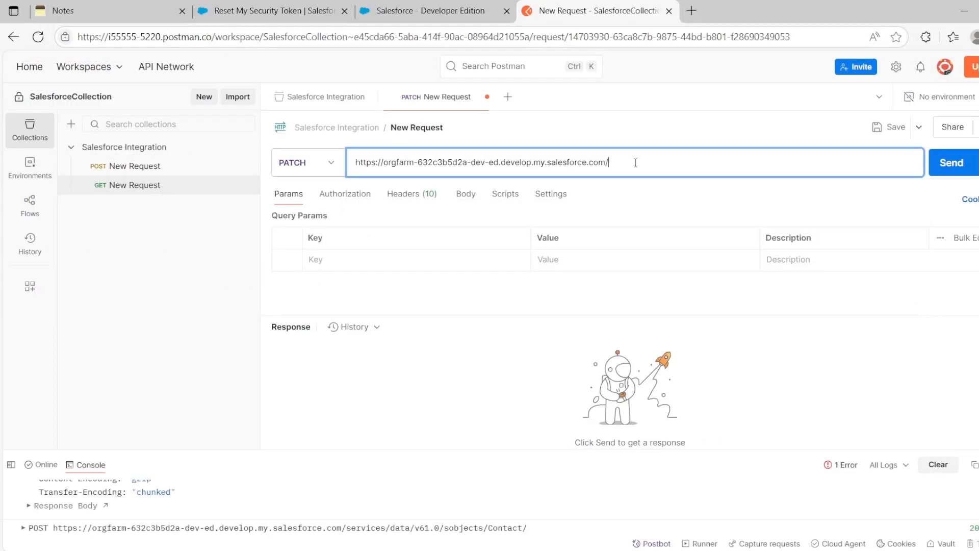
text(serv)
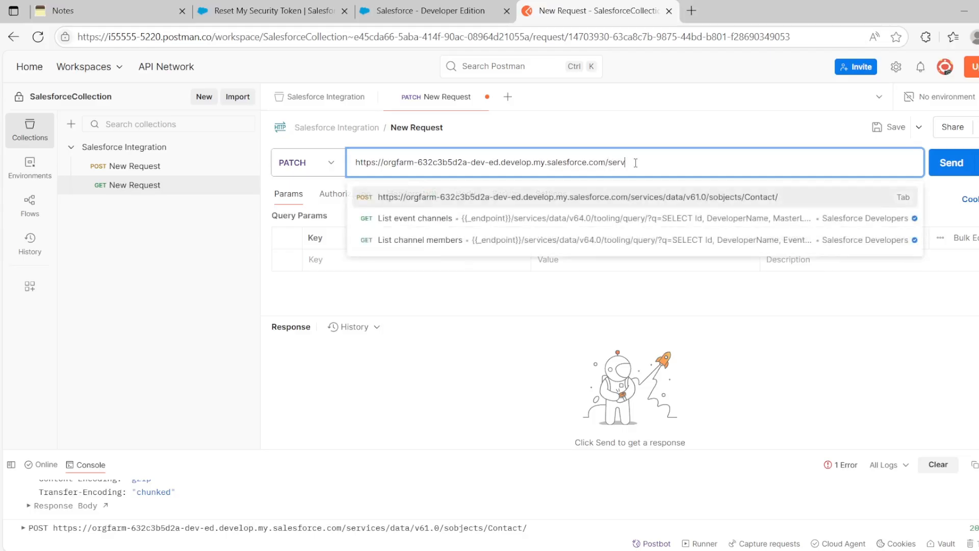
text(ices/data/v61.0/sobjects/)
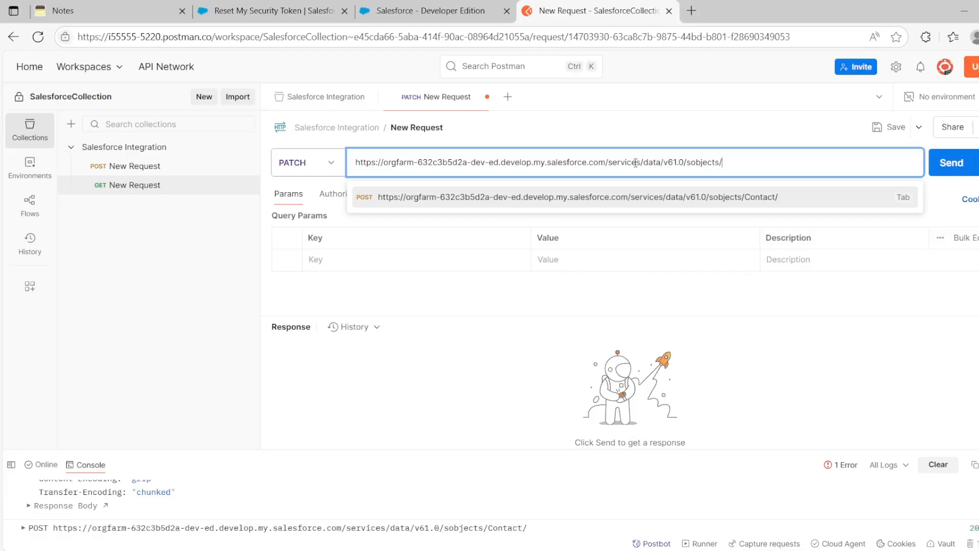
text(Account/)
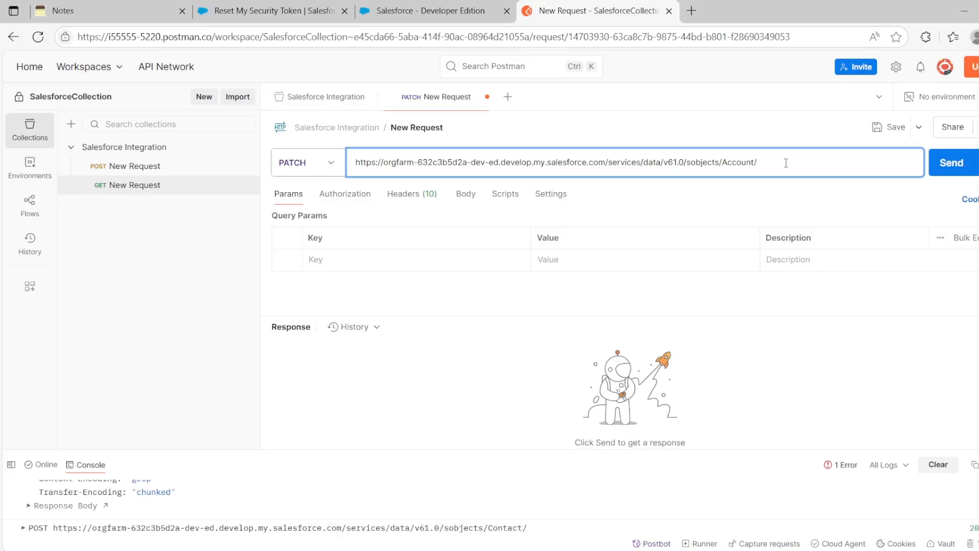
Copy the sForce account's record ID from its Salesforce page address and append it to the PATCH request URL in Postman.
click(437, 18)
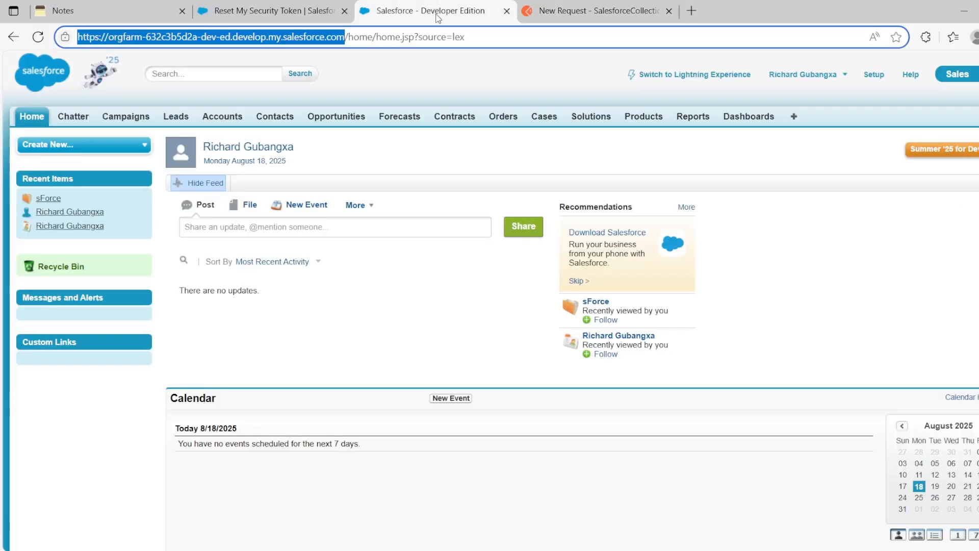
click(394, 198)
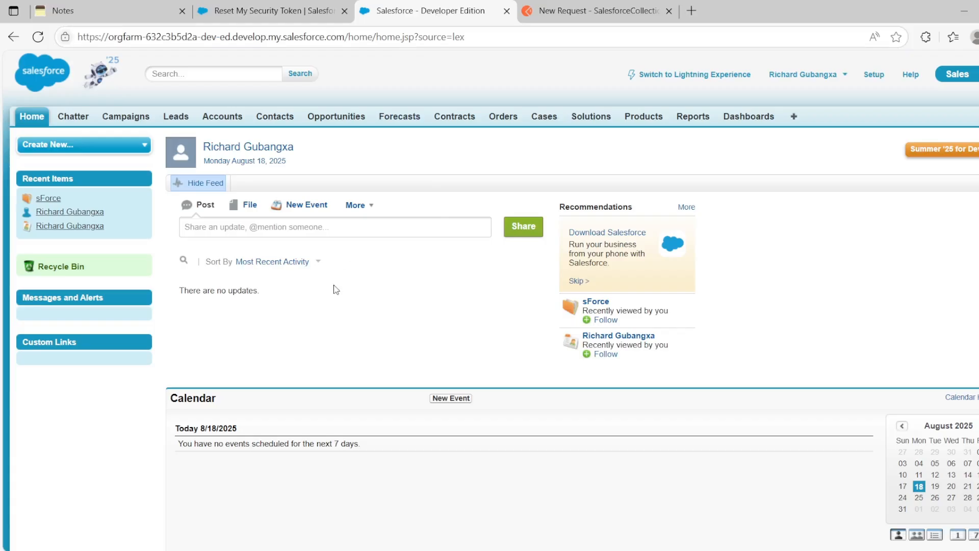
click(220, 120)
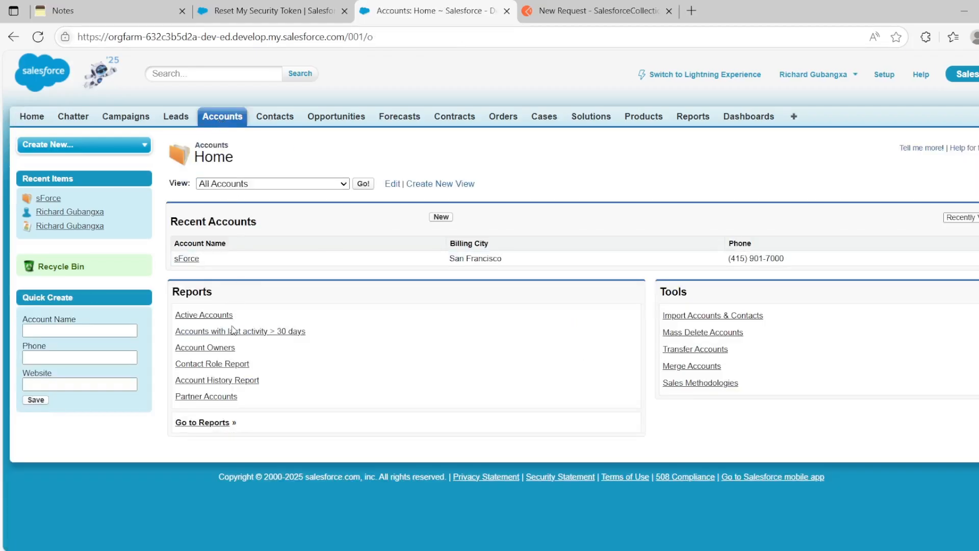
click(186, 260)
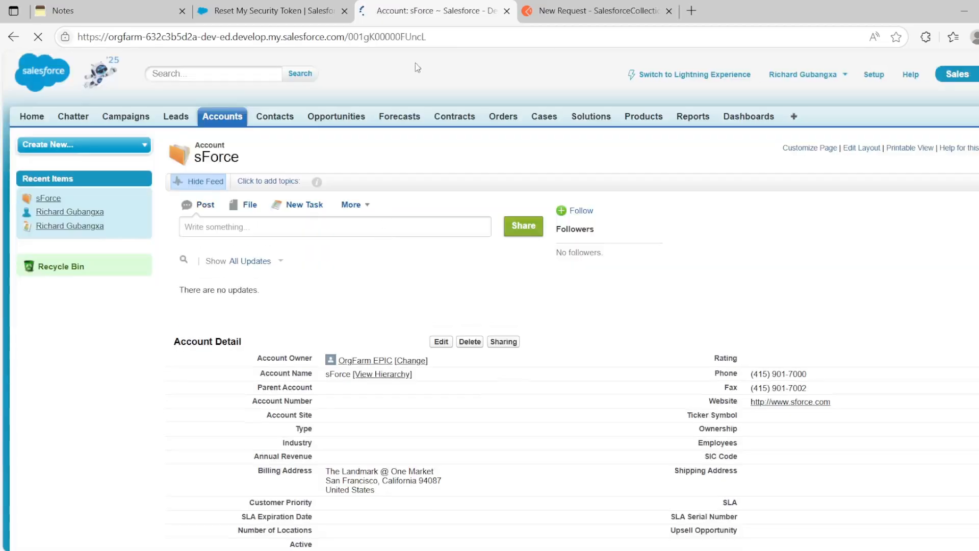
drag(435, 37, 359, 37)
key(ctrl+c)
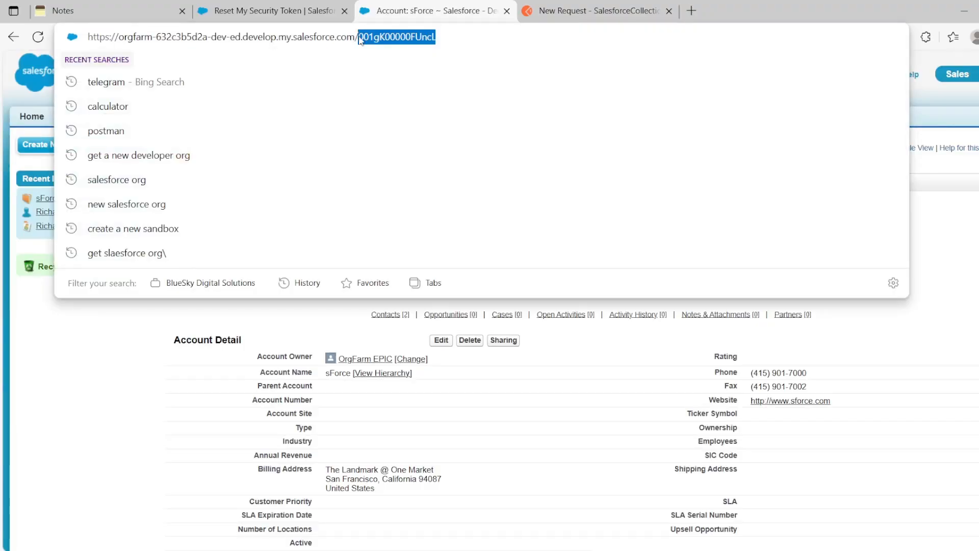
click(581, 13)
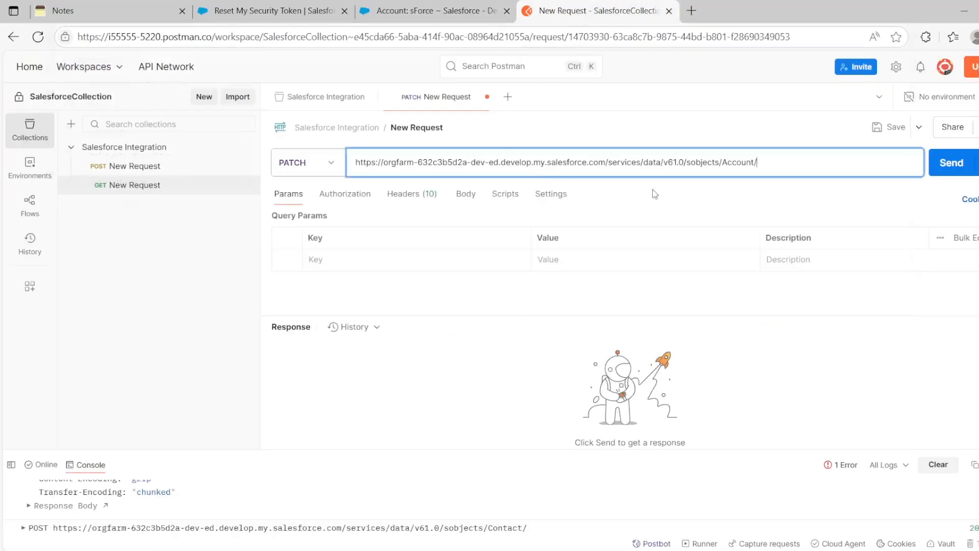
key(ctrl+v)
Give the request a raw JSON body that sets "Name" to "S Force Updated By Postman".
click(465, 195)
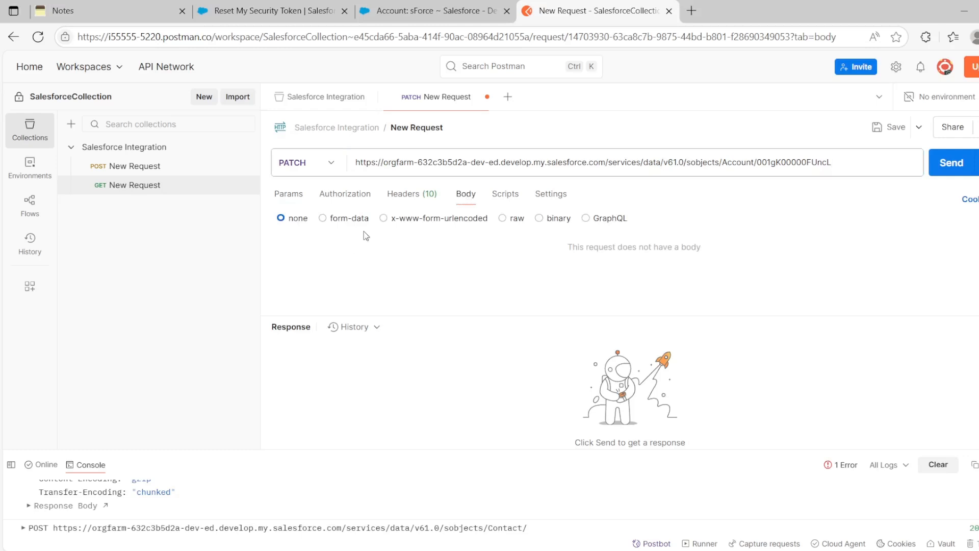
click(502, 218)
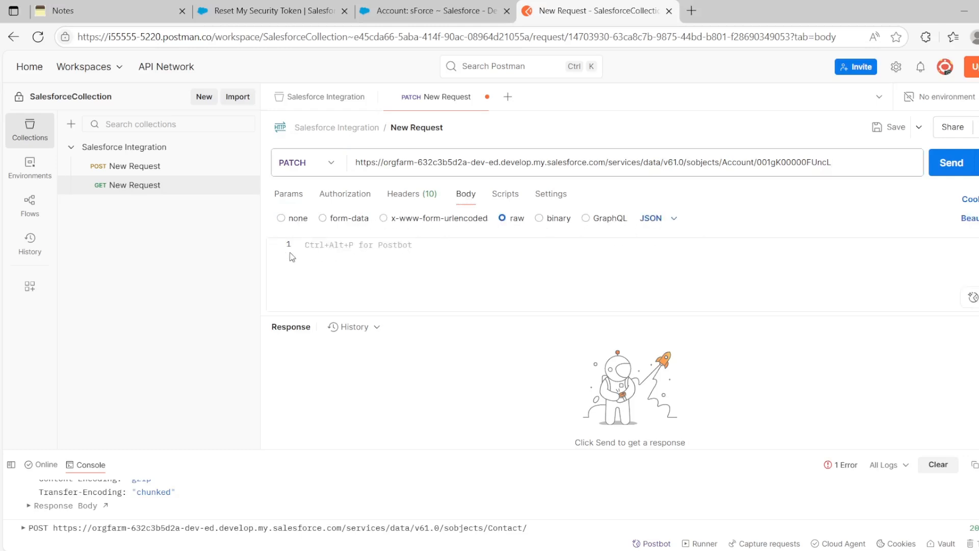
click(362, 253)
text({)
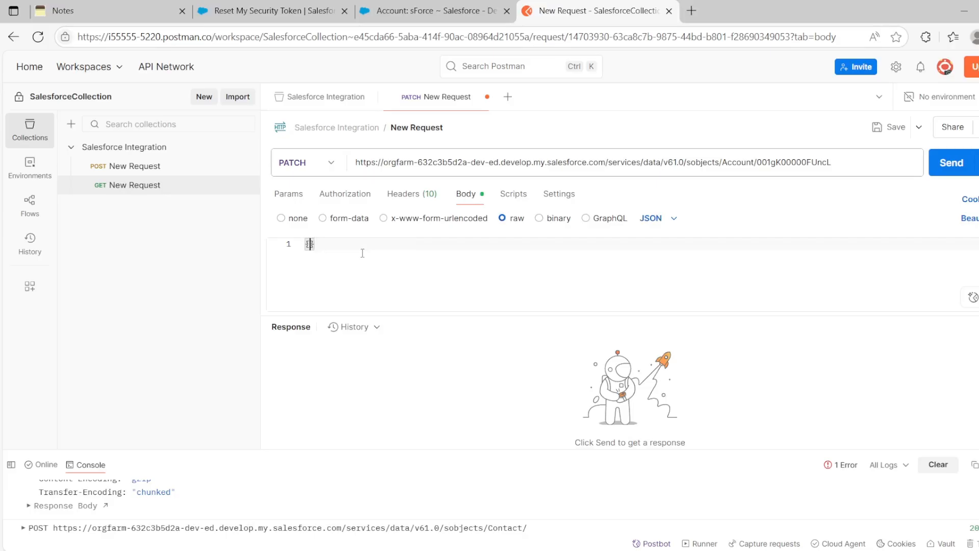
key(Return)
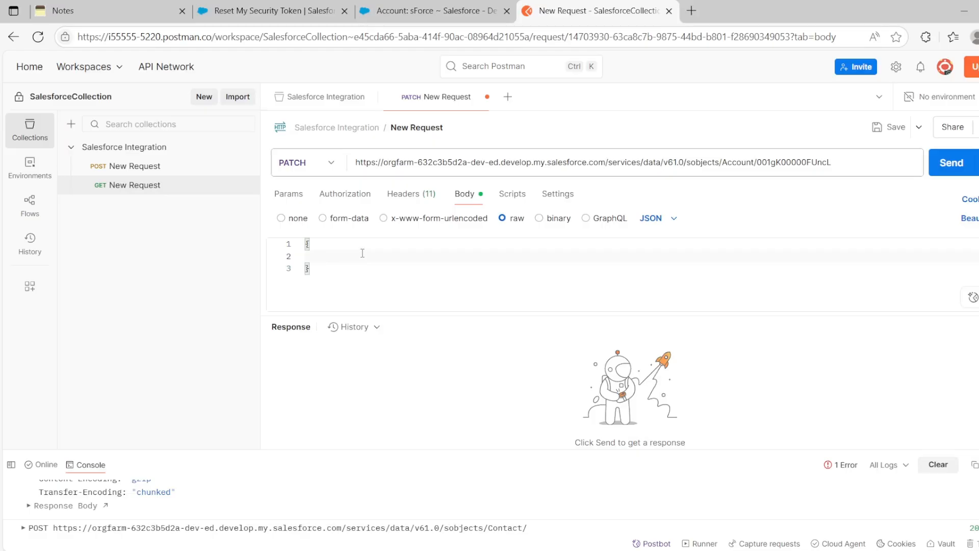
text("Name" :)
text("S Force Updated Ny)
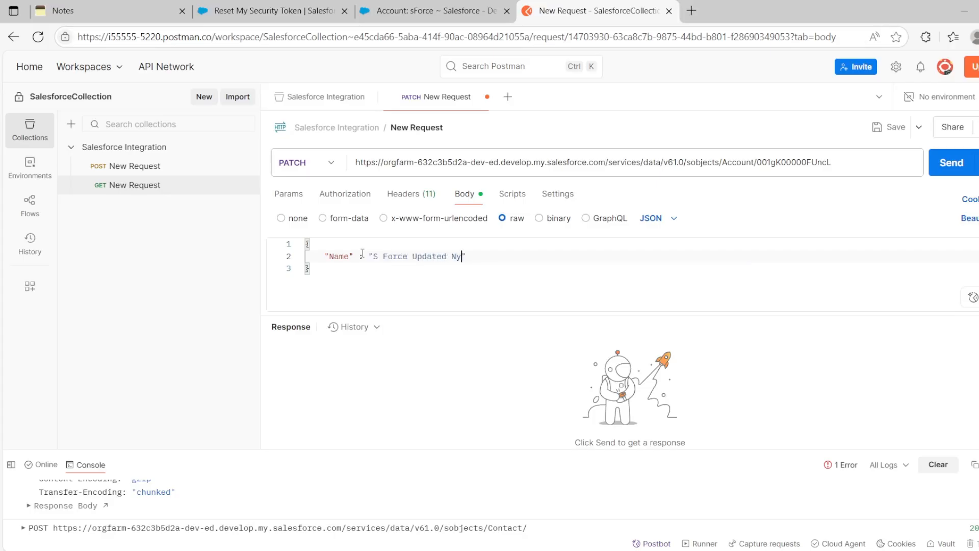
key(BackSpace)
key(BackSpace)
text(By Postman)
click(597, 272)
Send the PATCH request and inspect its logged entry in the enlarged console.
click(960, 169)
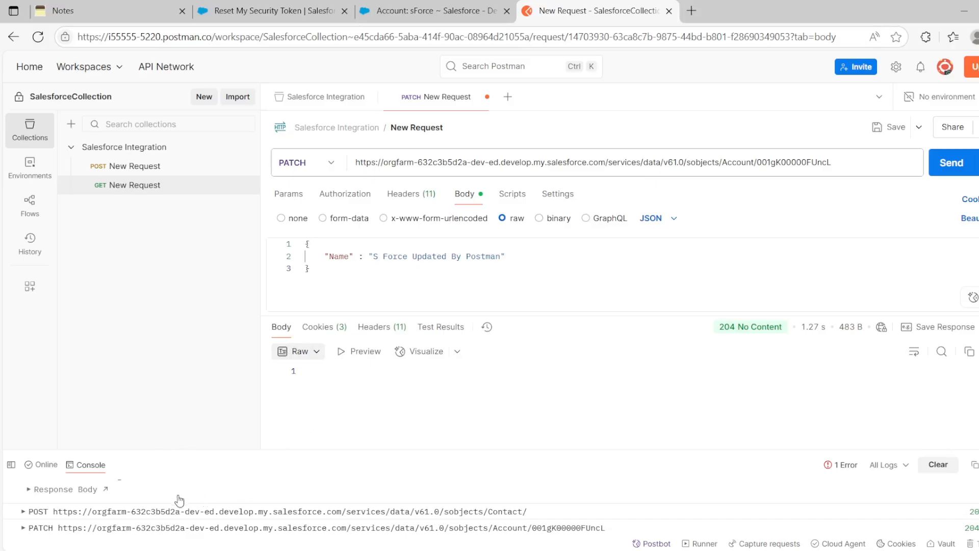
drag(206, 449, 243, 263)
scroll(49, 382, up, 5)
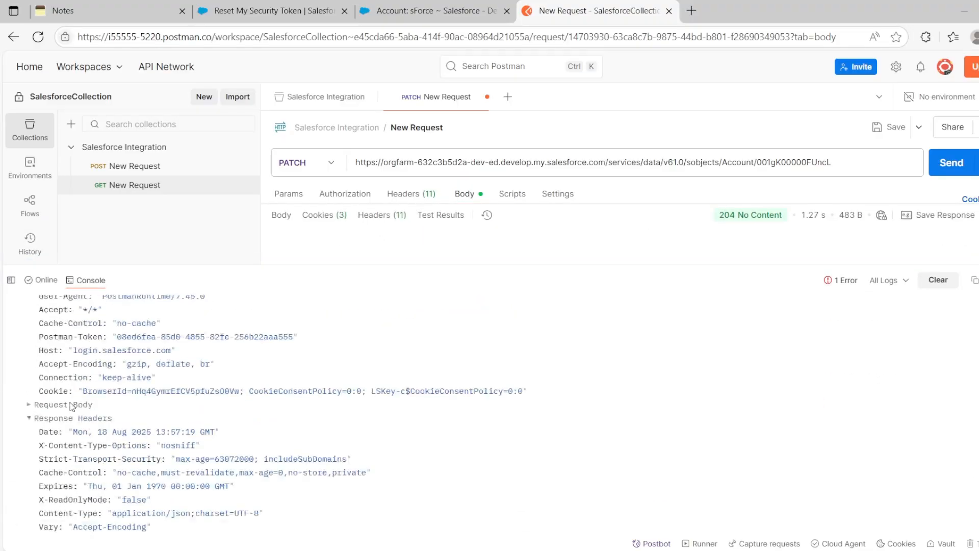
click(23, 353)
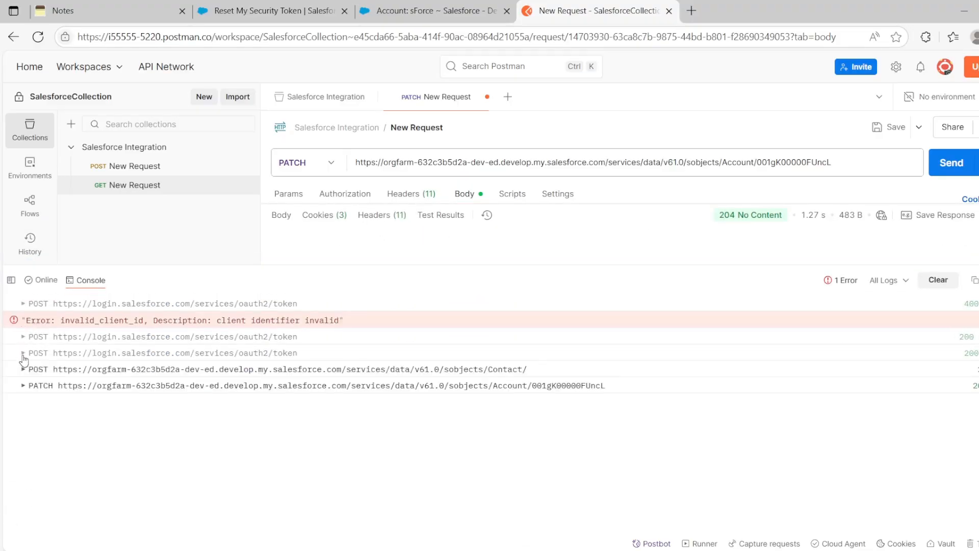
click(59, 390)
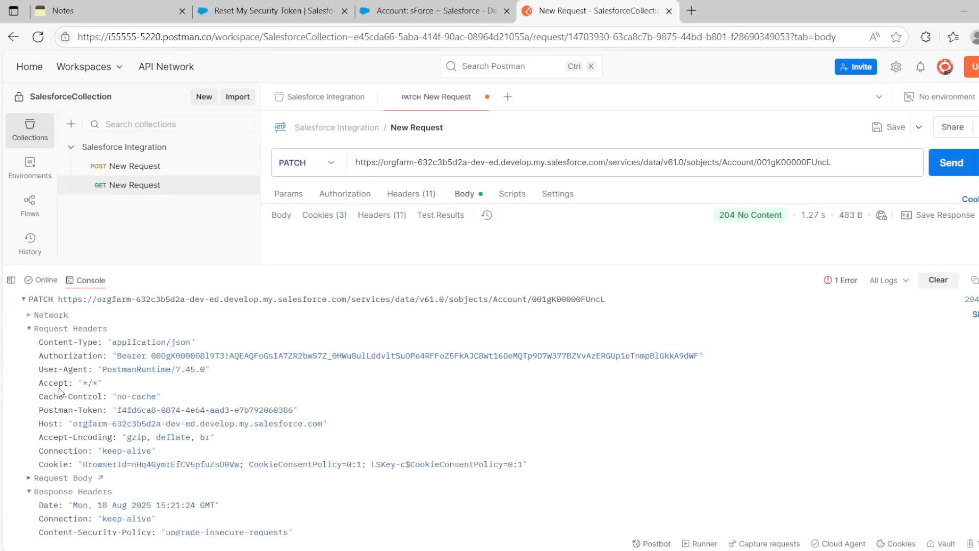
click(28, 302)
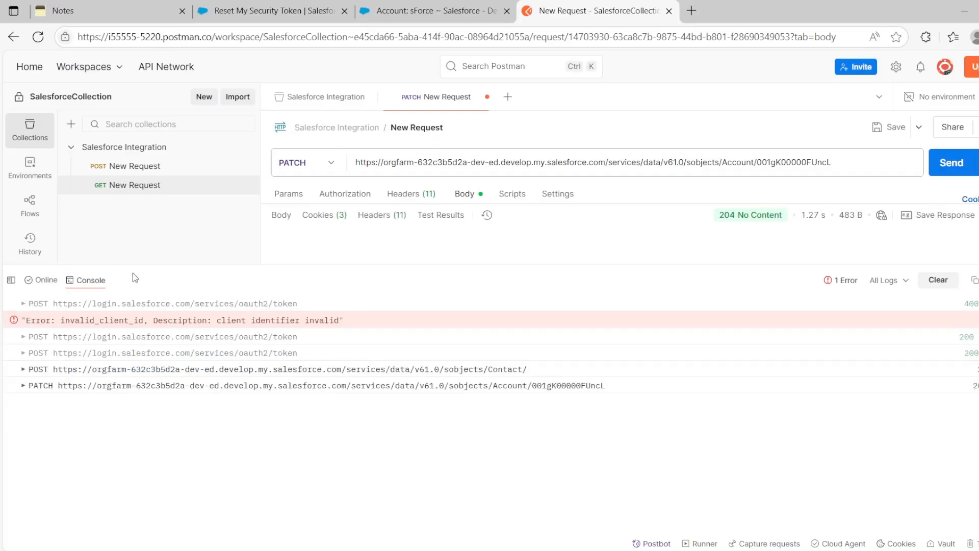
drag(145, 262, 145, 403)
Switch to Salesforce, reload the sForce account page and check the account name.
click(408, 15)
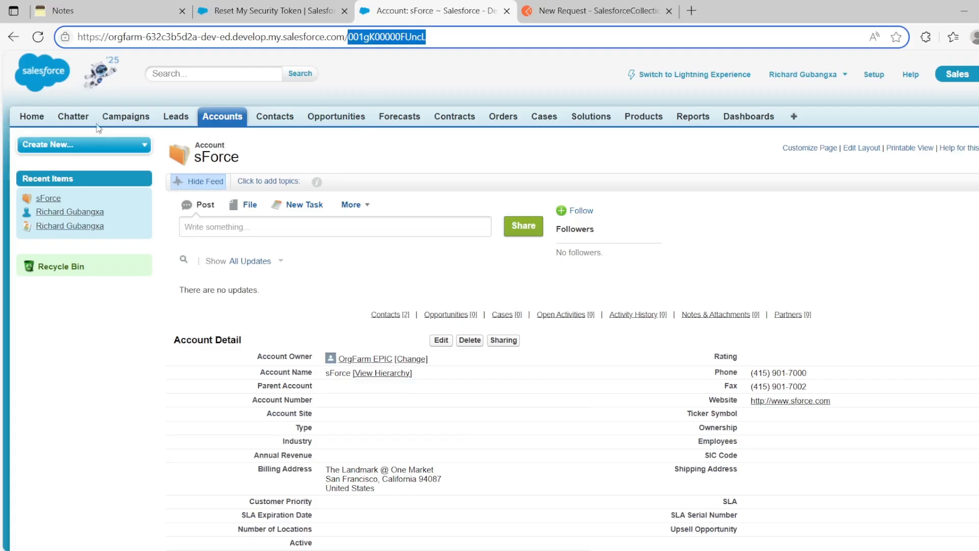
click(46, 38)
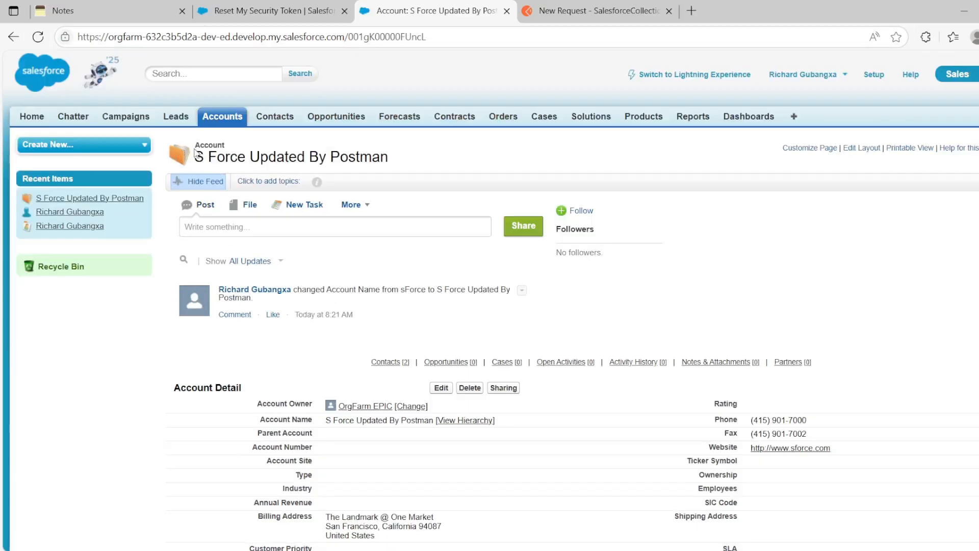
drag(195, 150, 367, 156)
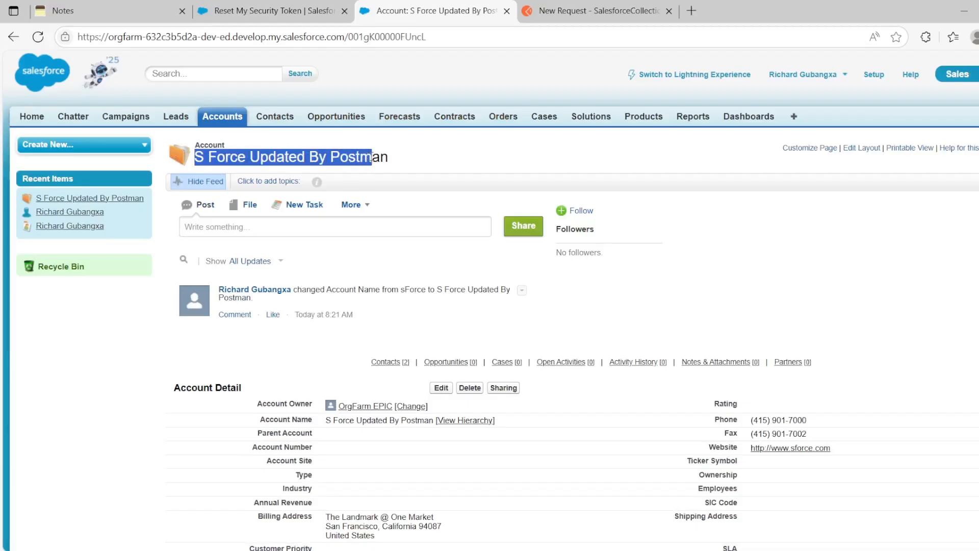
click(512, 146)
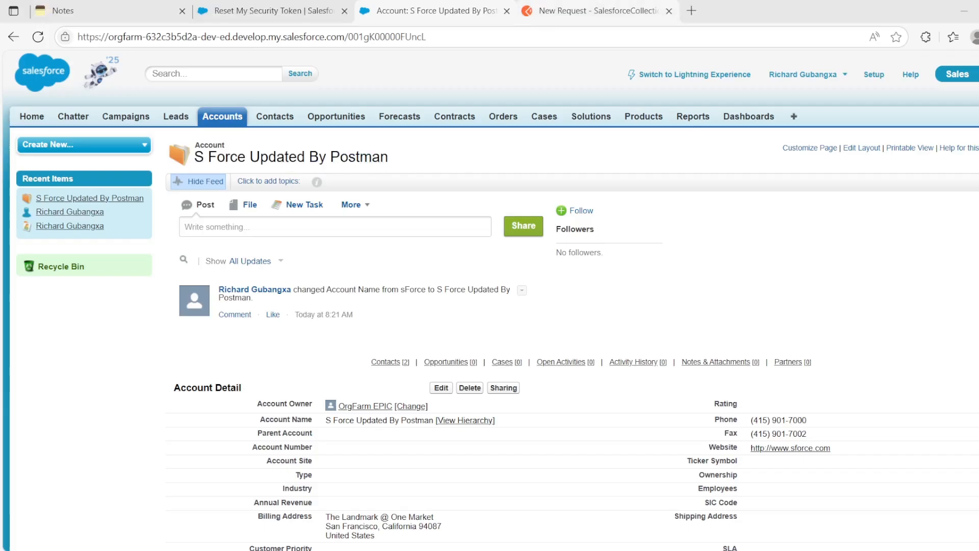
Return to Postman, change the request method to GET and send it for the same account record.
click(560, 12)
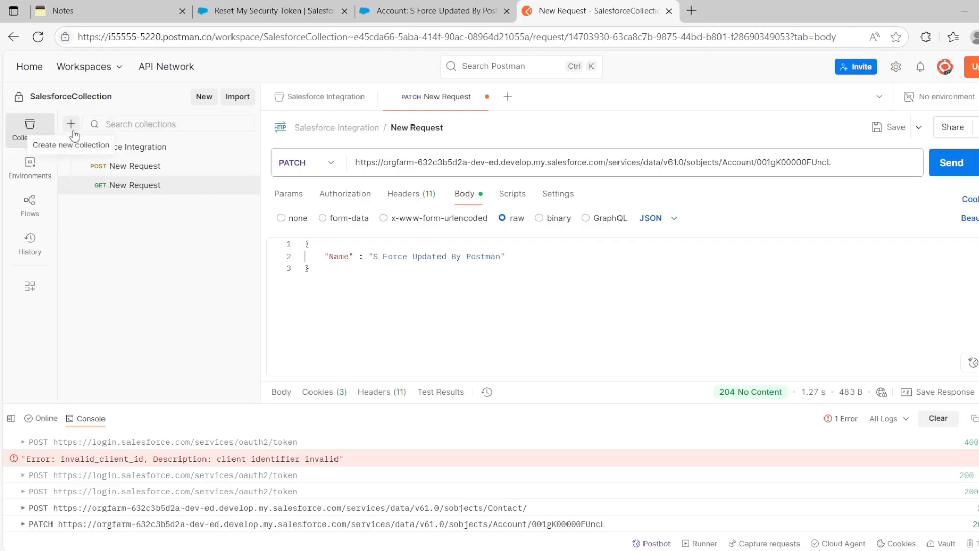
click(326, 164)
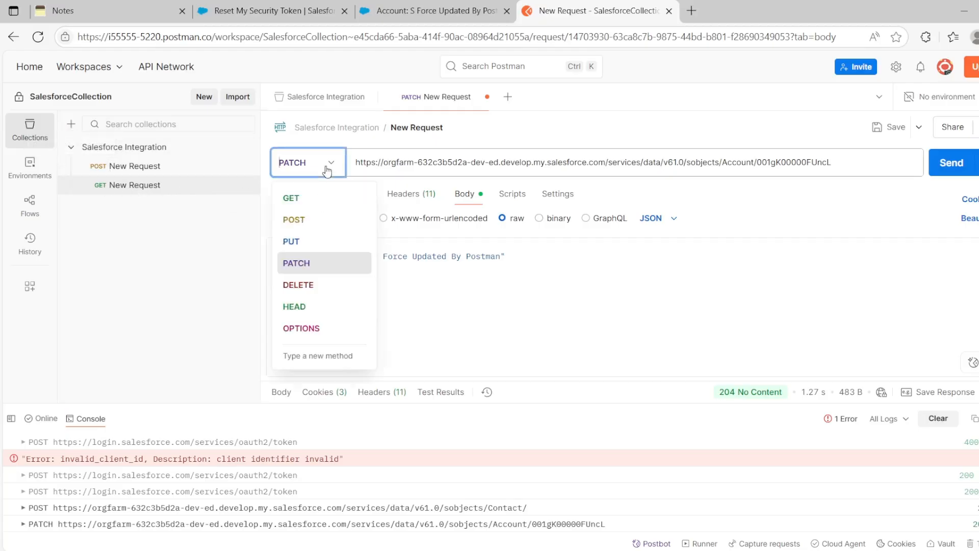
click(302, 205)
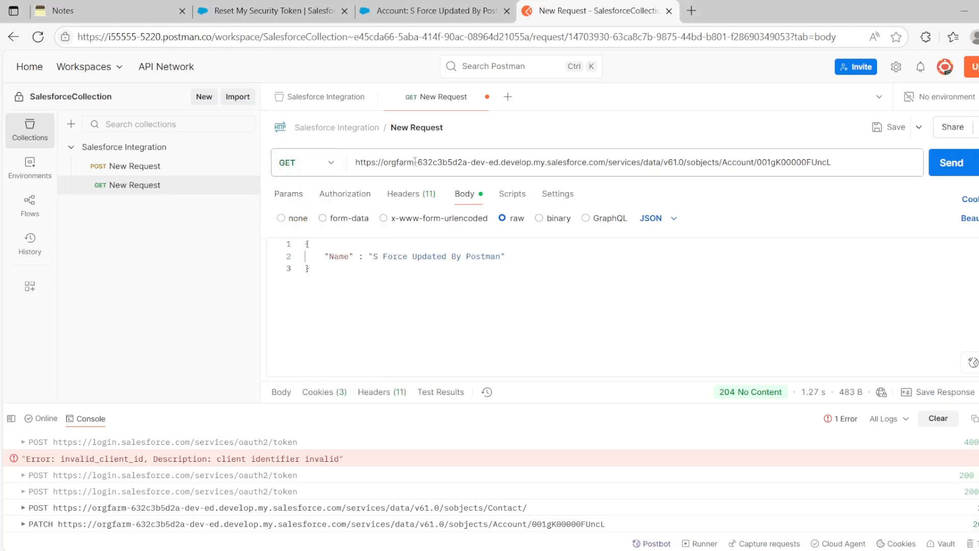
click(433, 159)
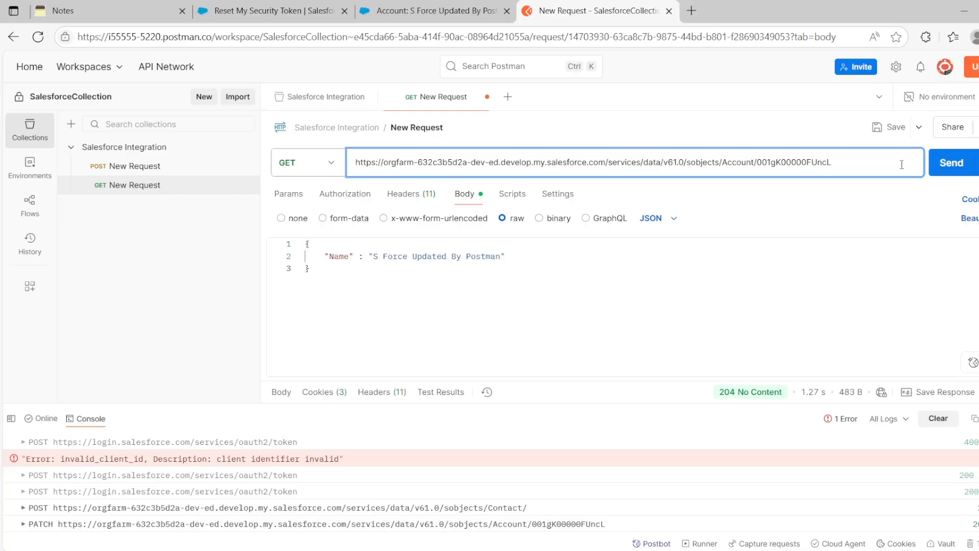
click(952, 163)
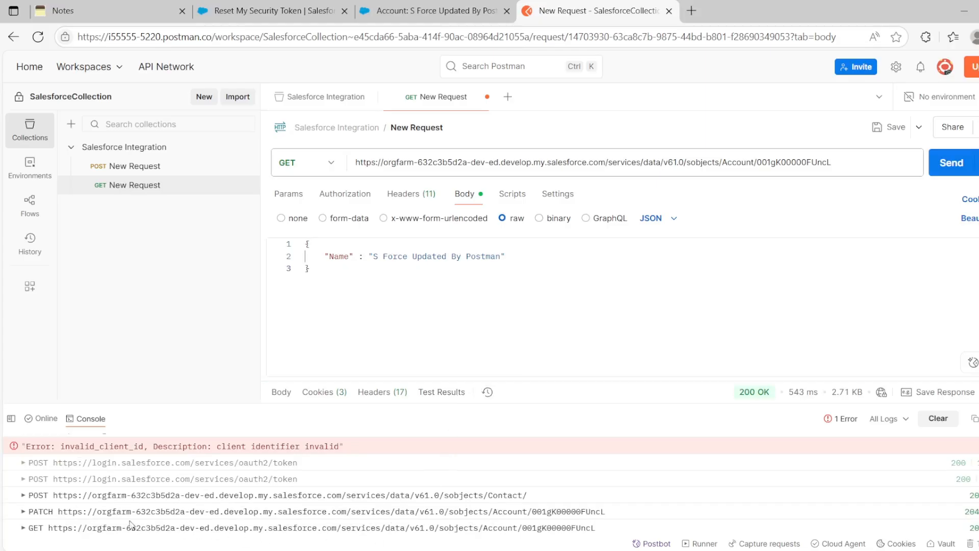
Examine the request and response headers of the GET call in the console log.
click(49, 527)
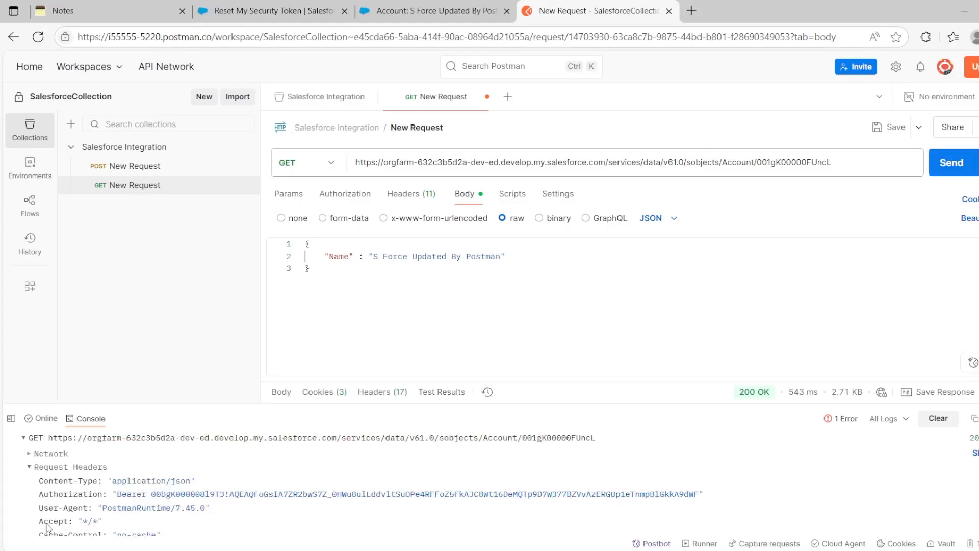
scroll(328, 466, down, 2)
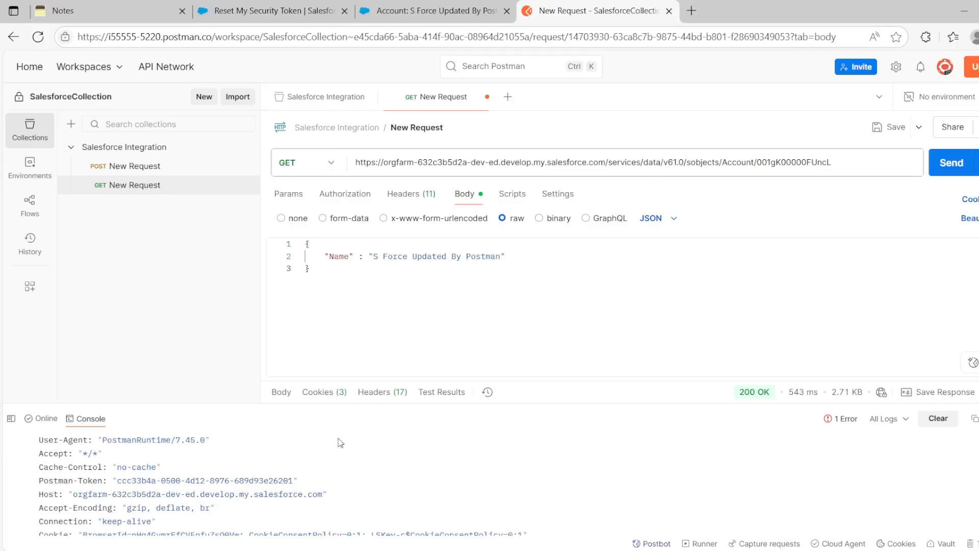
scroll(337, 441, up, 2)
scroll(299, 483, down, 2)
scroll(193, 494, down, 2)
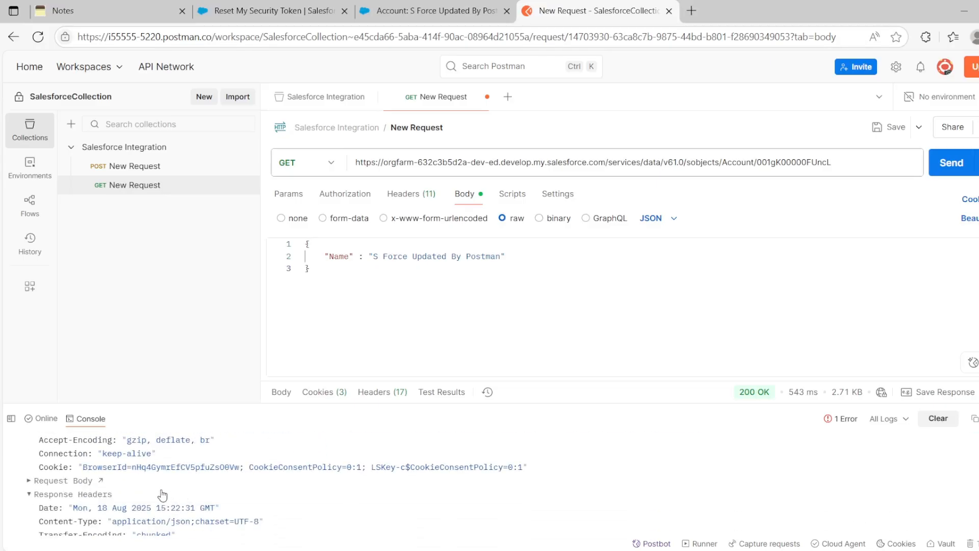
scroll(161, 492, down, 1)
scroll(162, 492, down, 1)
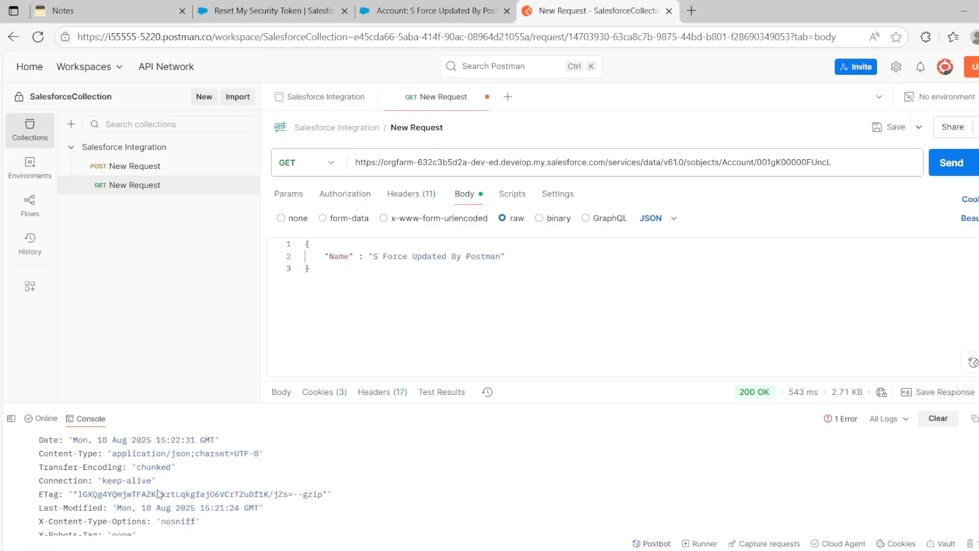
scroll(158, 493, down, 3)
scroll(158, 493, down, 1)
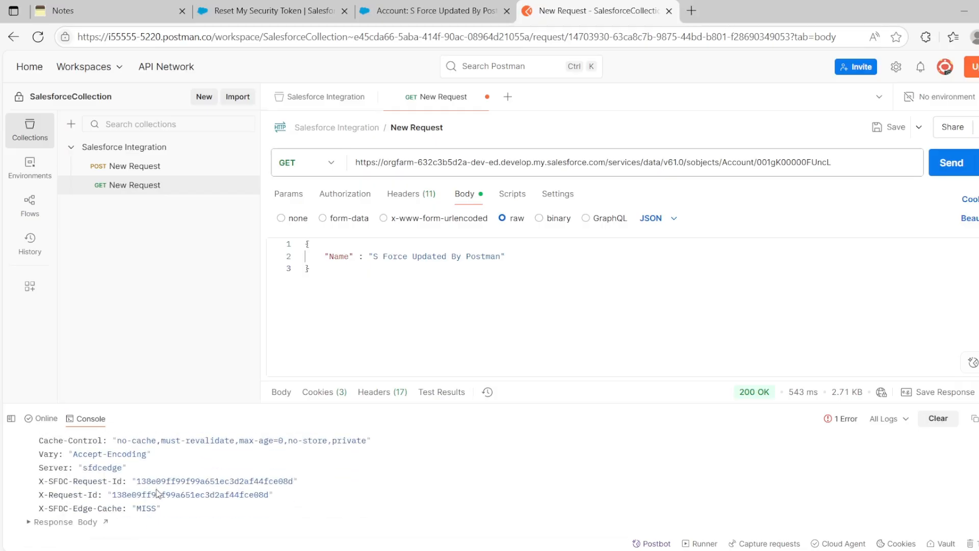
scroll(157, 492, up, 2)
scroll(158, 492, up, 2)
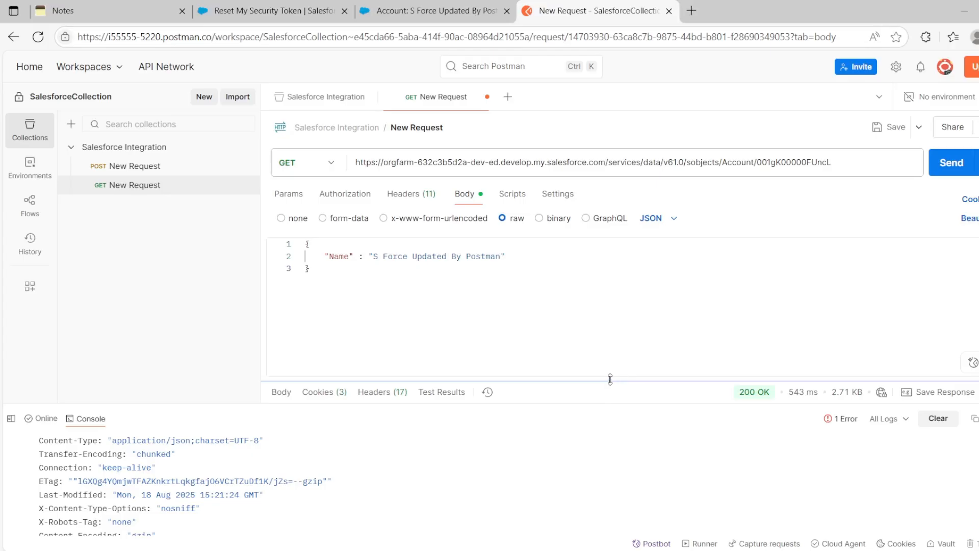
Expand the GET response area and look over the first account fields in the returned JSON body.
drag(610, 379, 605, 224)
scroll(426, 337, down, 2)
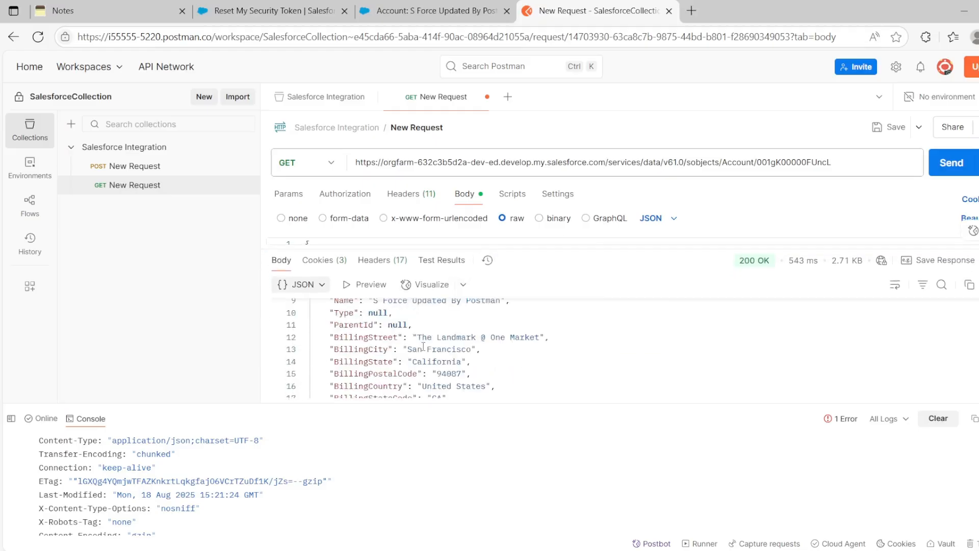
scroll(423, 346, down, 2)
scroll(415, 348, up, 4)
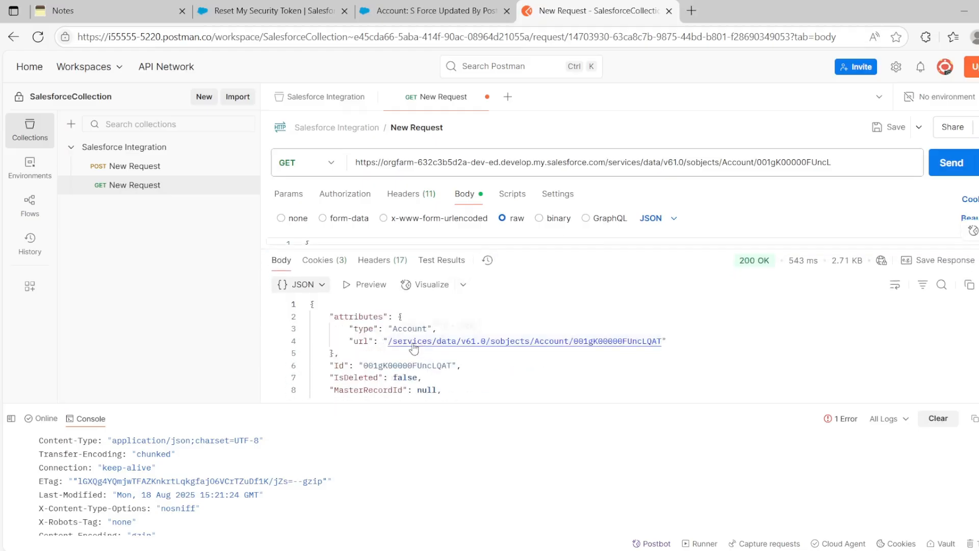
scroll(380, 344, down, 1)
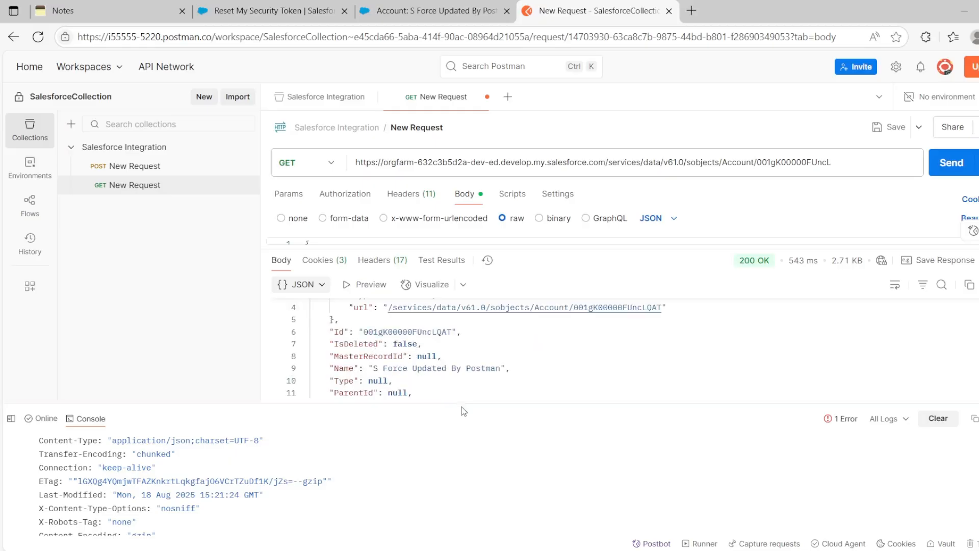
Collapse the console and examine the account's Name and billing address fields in the JSON response.
drag(461, 407, 459, 528)
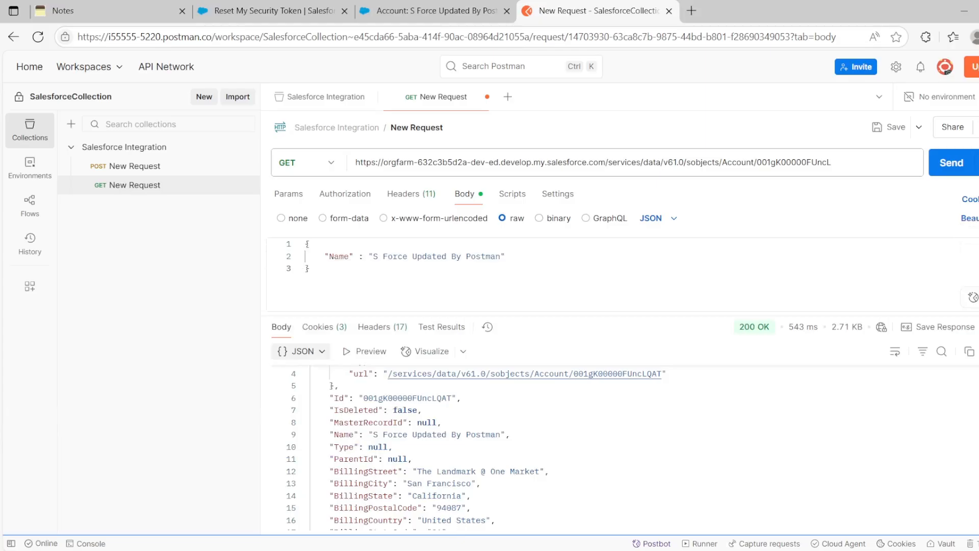
scroll(357, 403, down, 1)
scroll(385, 410, up, 2)
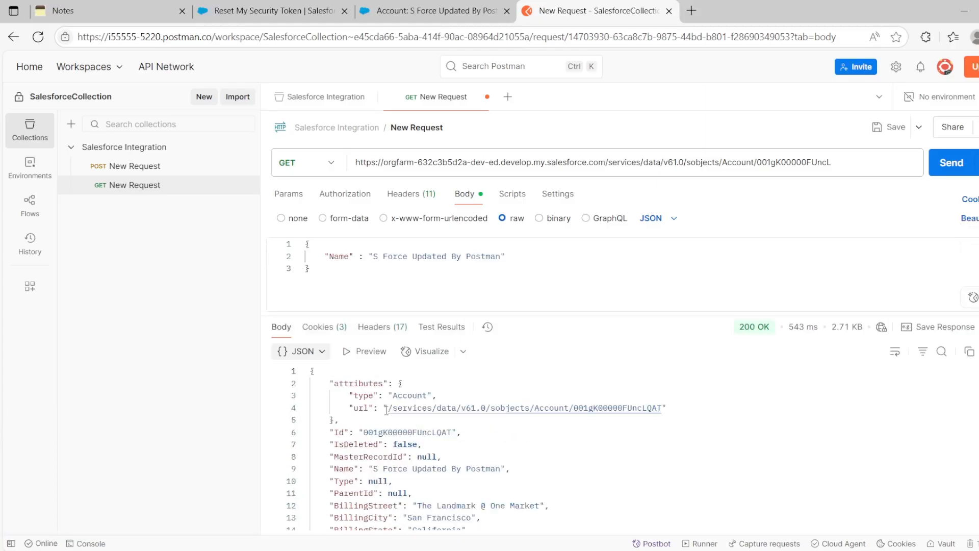
scroll(407, 450, down, 1)
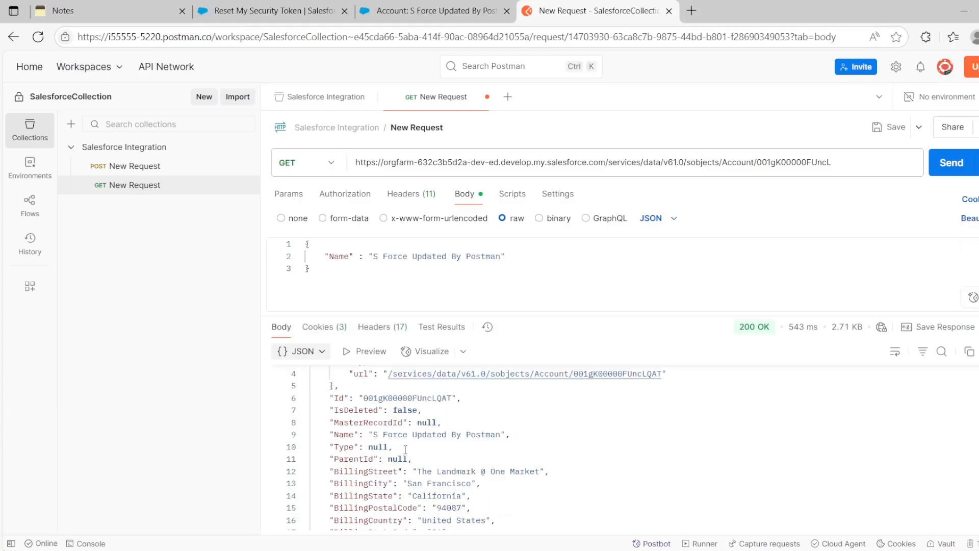
drag(328, 434, 513, 436)
click(432, 448)
scroll(524, 388, down, 4)
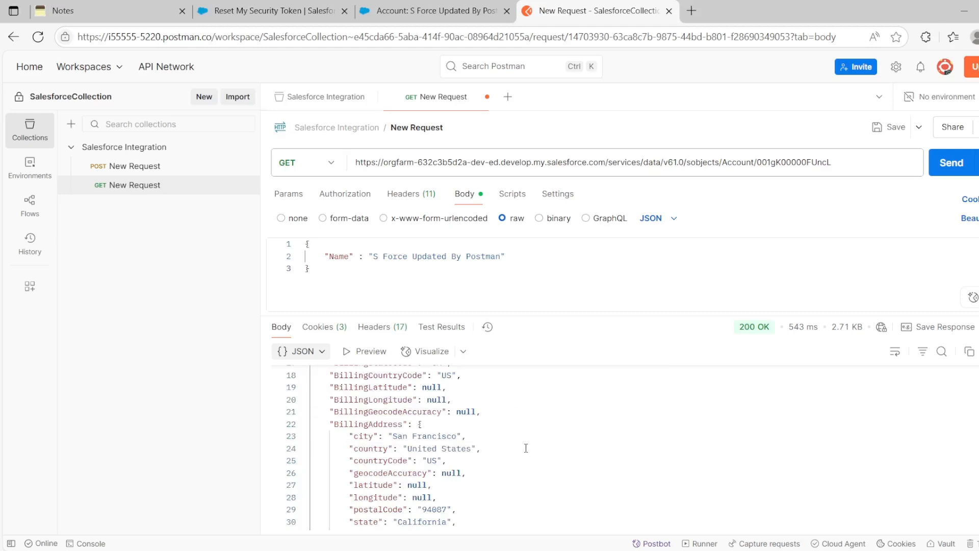